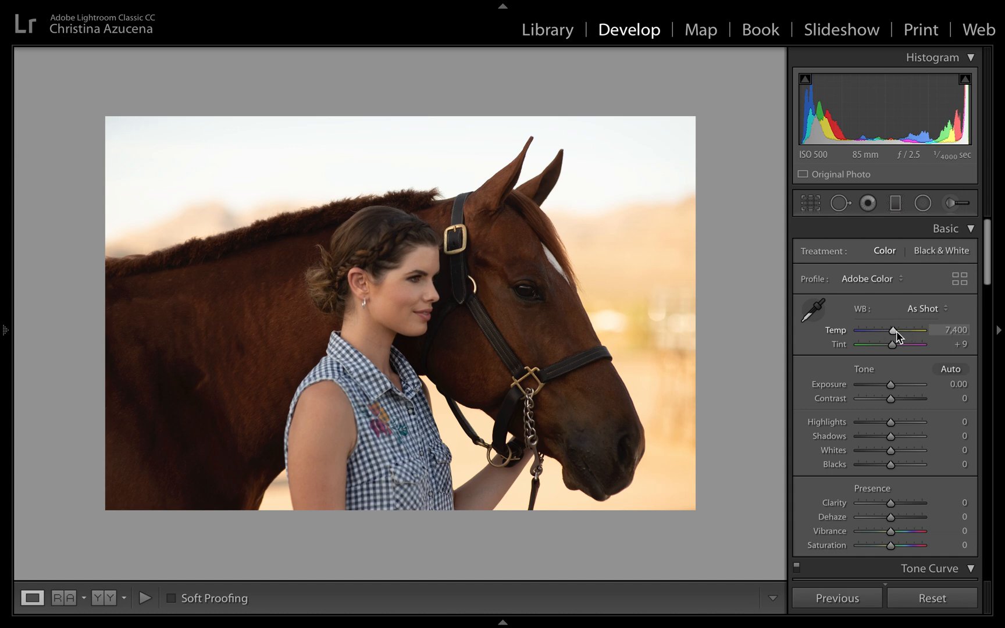
Set the white balance temperature to 7,764 and Contrast to −49, then compare the photo with its original
drag(896, 330, 898, 336)
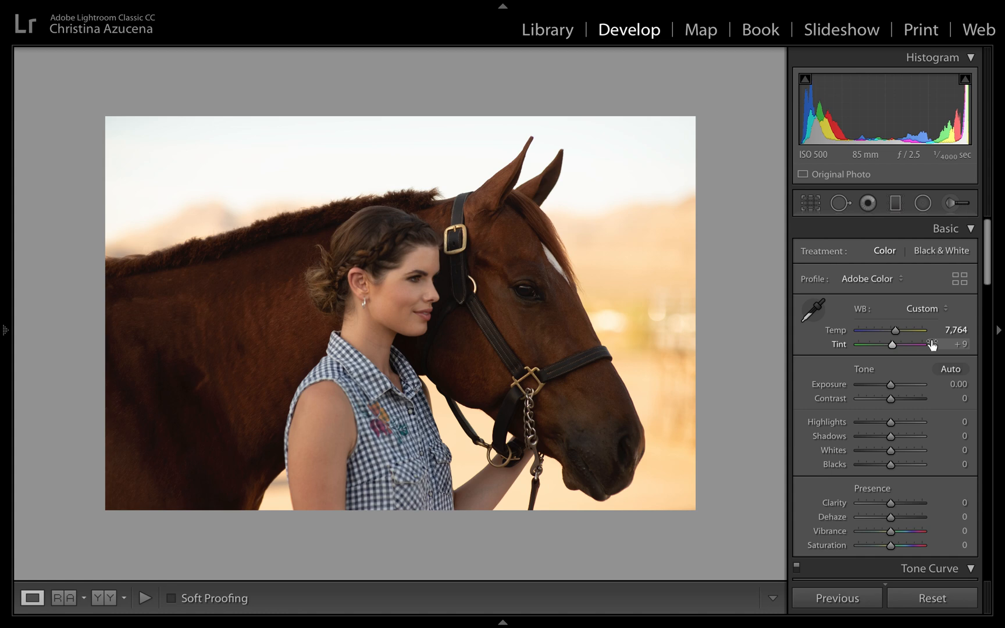
scroll(903, 372, down, 1)
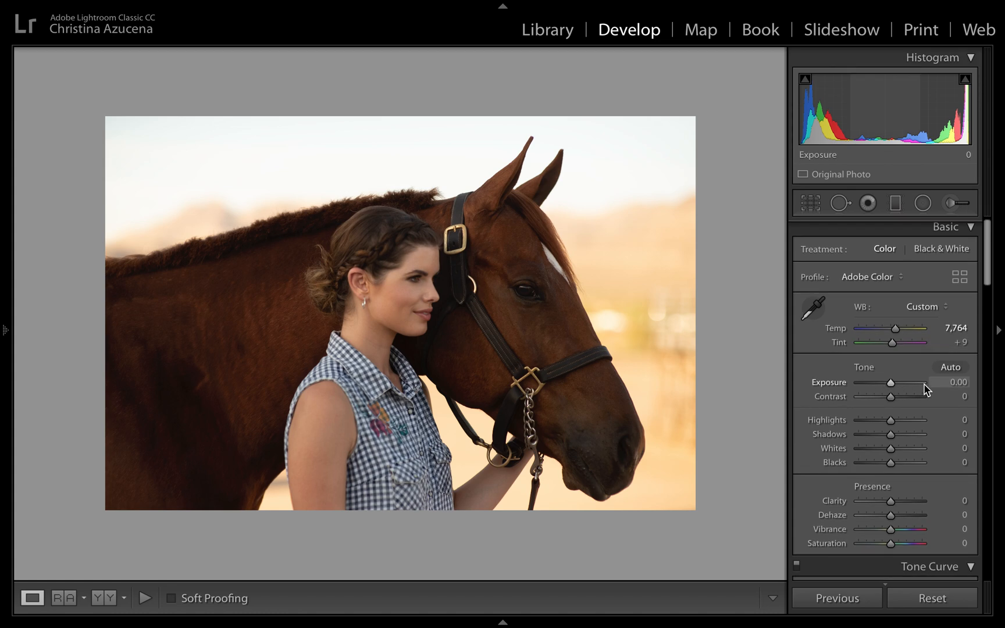
scroll(896, 398, down, 1)
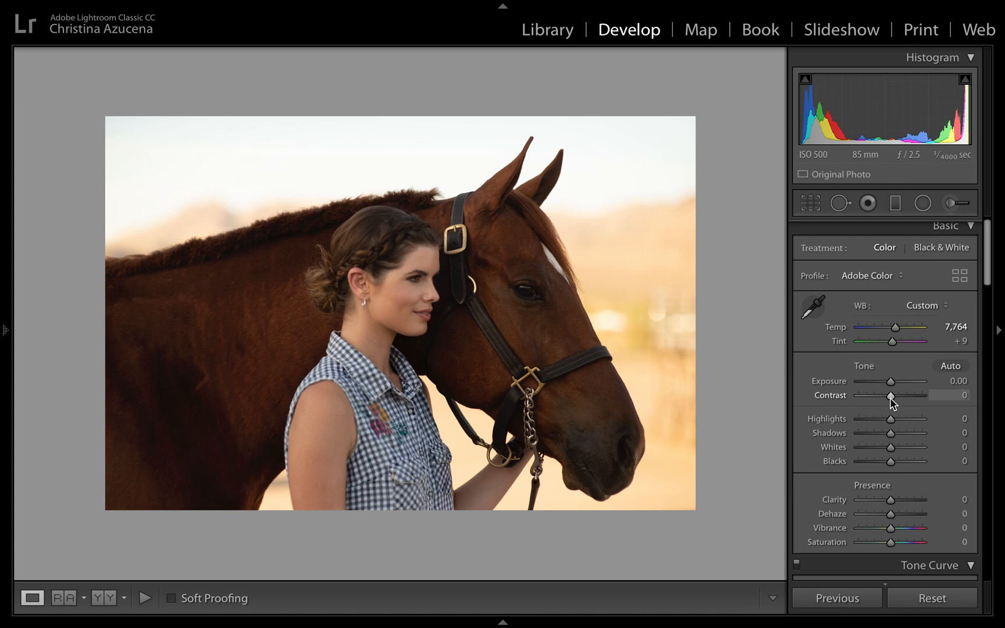
mouse_move(890, 397)
mouse_down()
mouse_move(869, 417)
mouse_move(875, 411)
mouse_up()
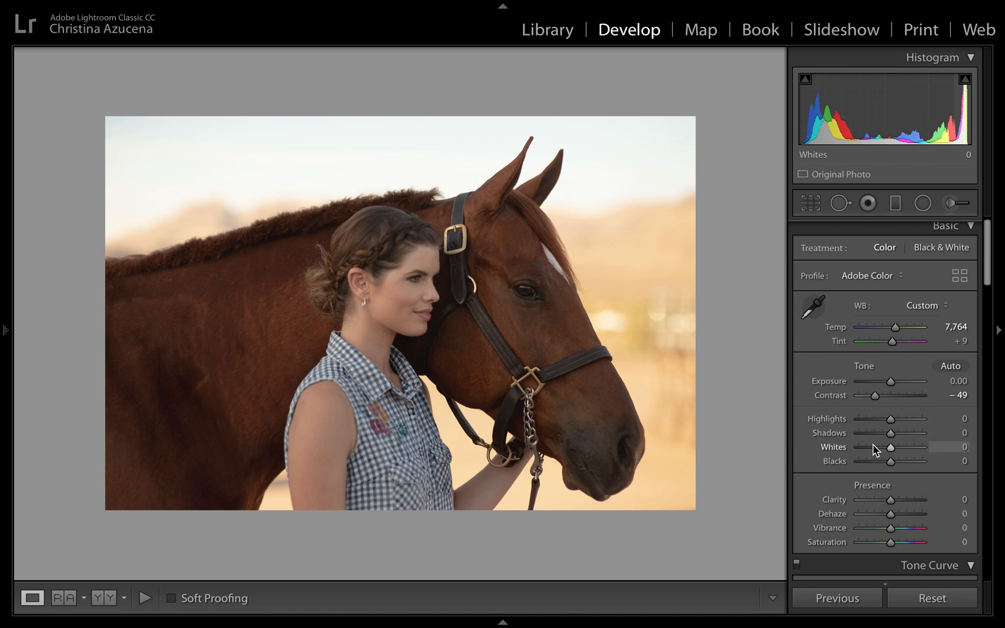
key(backslash)
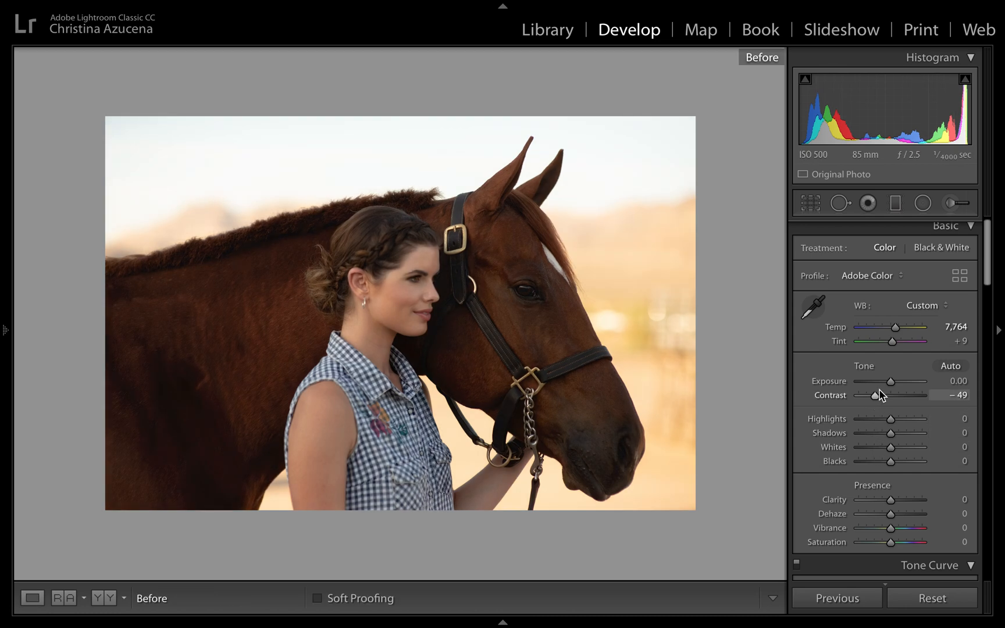
key(backslash)
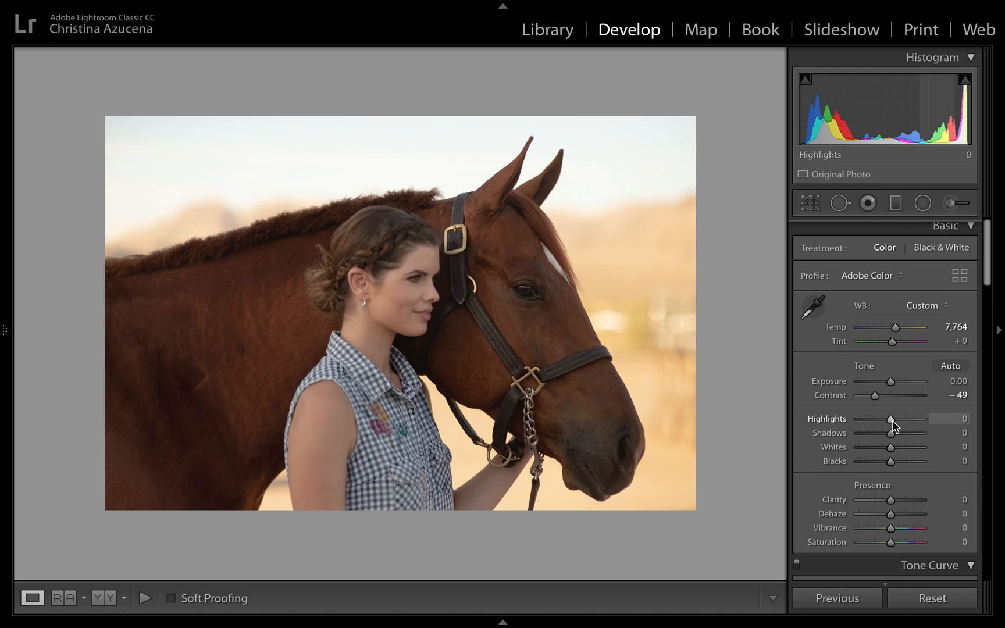
Test Highlights at +100 and settle on −100, and raise Shadows to +55
drag(892, 421, 953, 419)
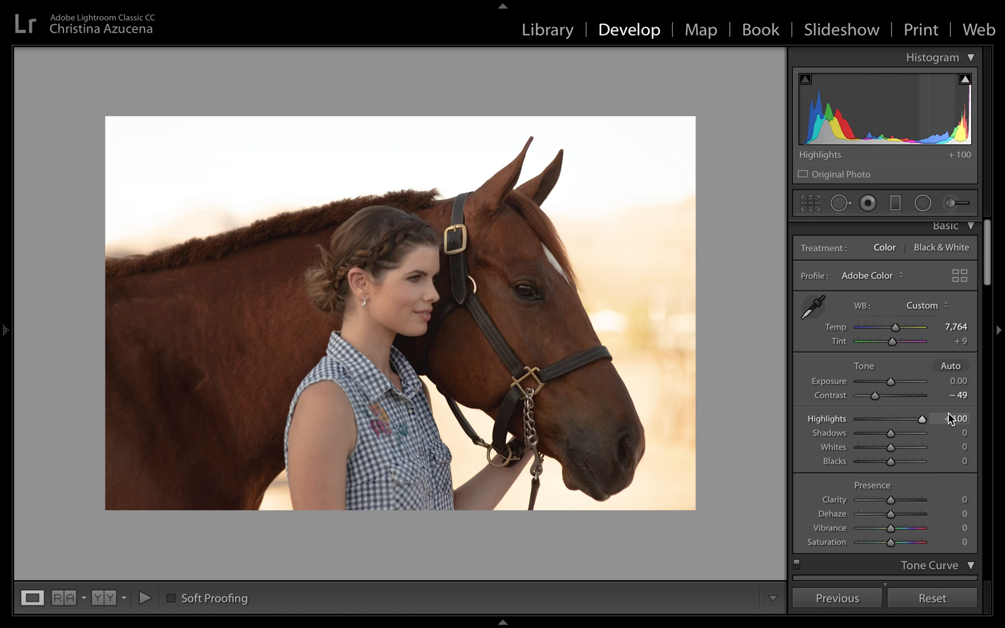
drag(921, 418, 829, 421)
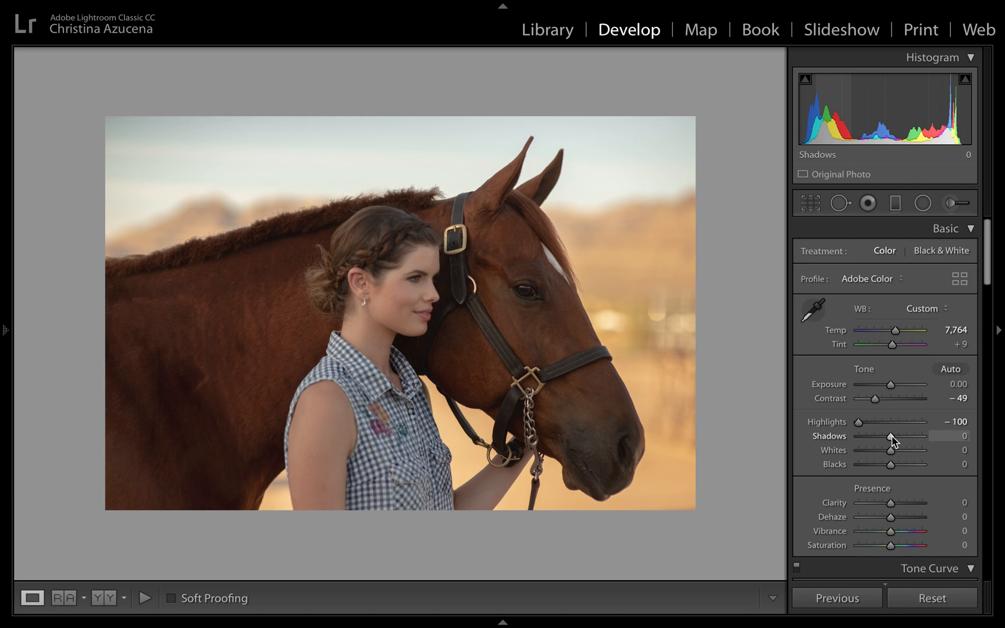
drag(892, 435, 909, 441)
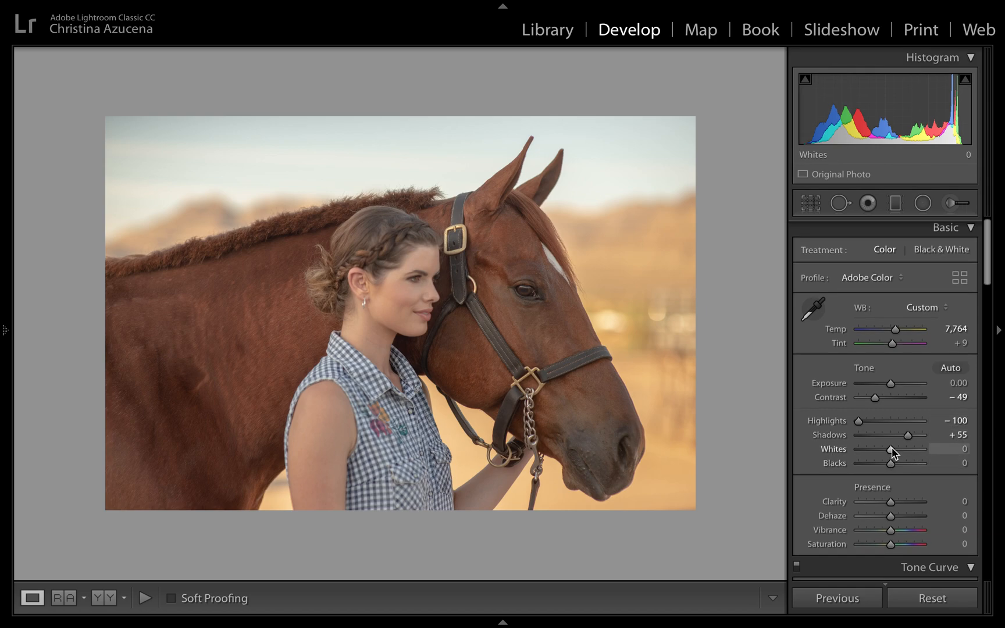
Set Whites to +16 and Blacks to −22, and compare the edit with the original photo
drag(891, 448, 896, 450)
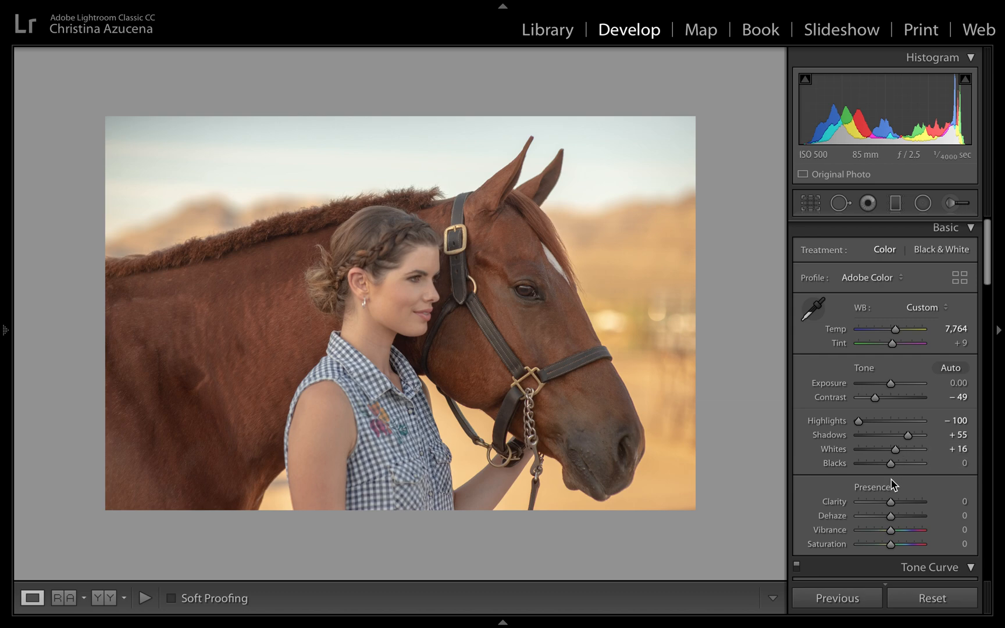
drag(892, 468, 884, 474)
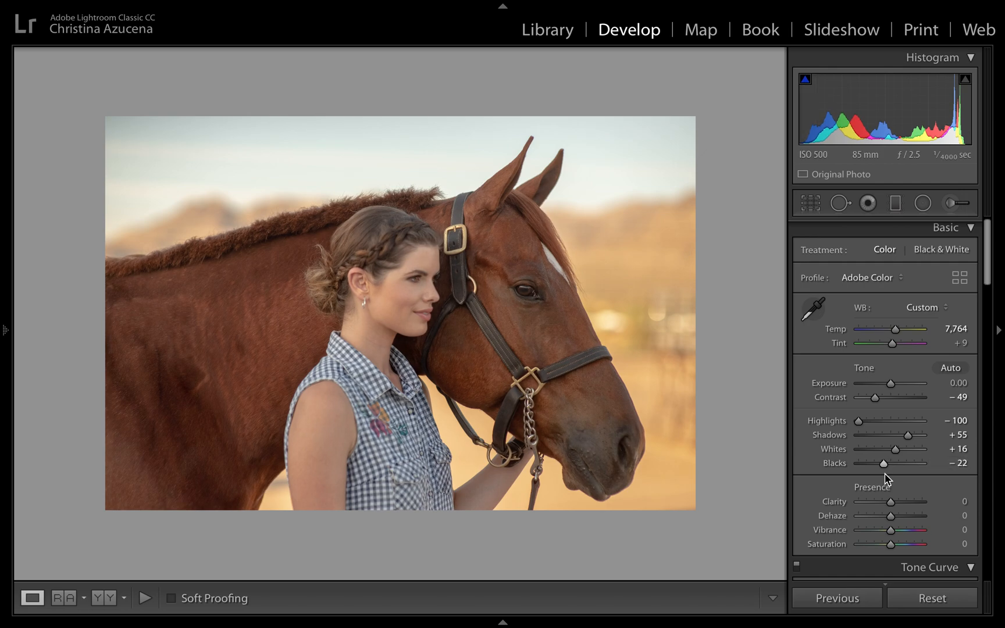
key(backslash)
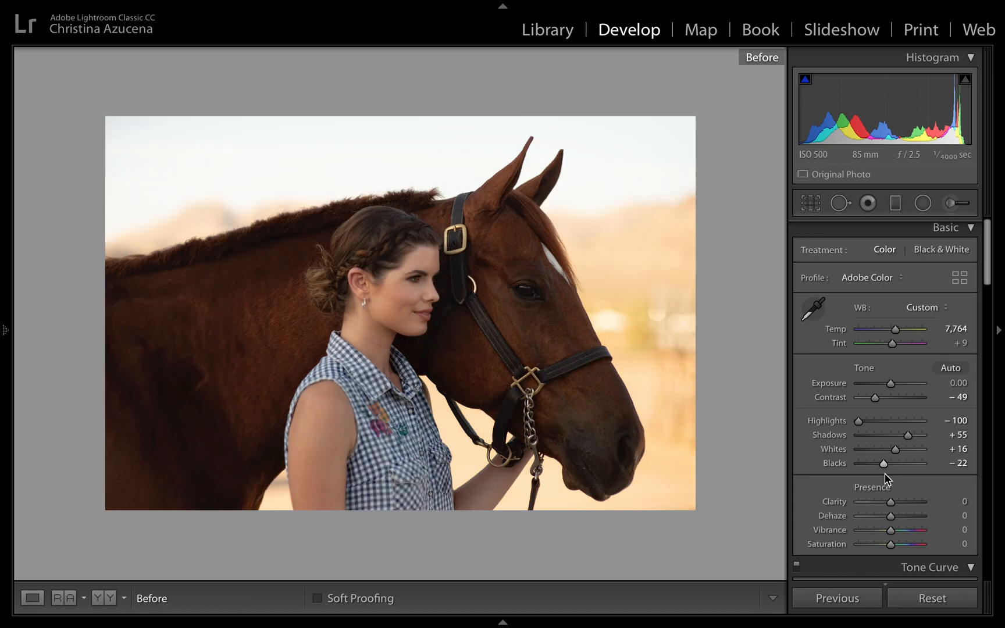
key(backslash)
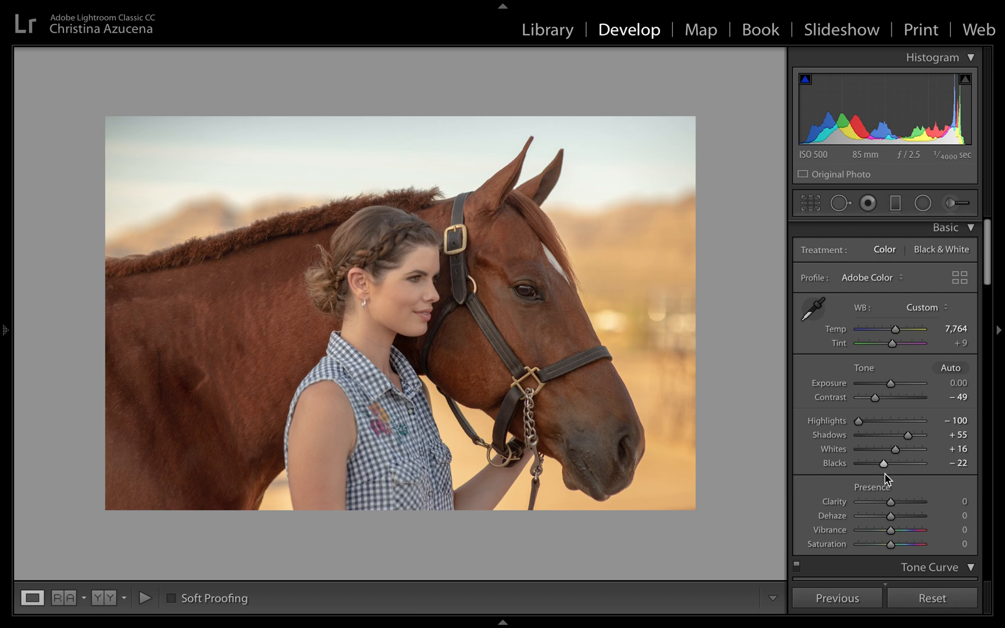
Set Clarity to +2 and shape the RGB tone curve with a lifted black point, lowered shadows and a midpoint at 51.4 / 52.2 %, comparing before and after
scroll(885, 478, down, 3)
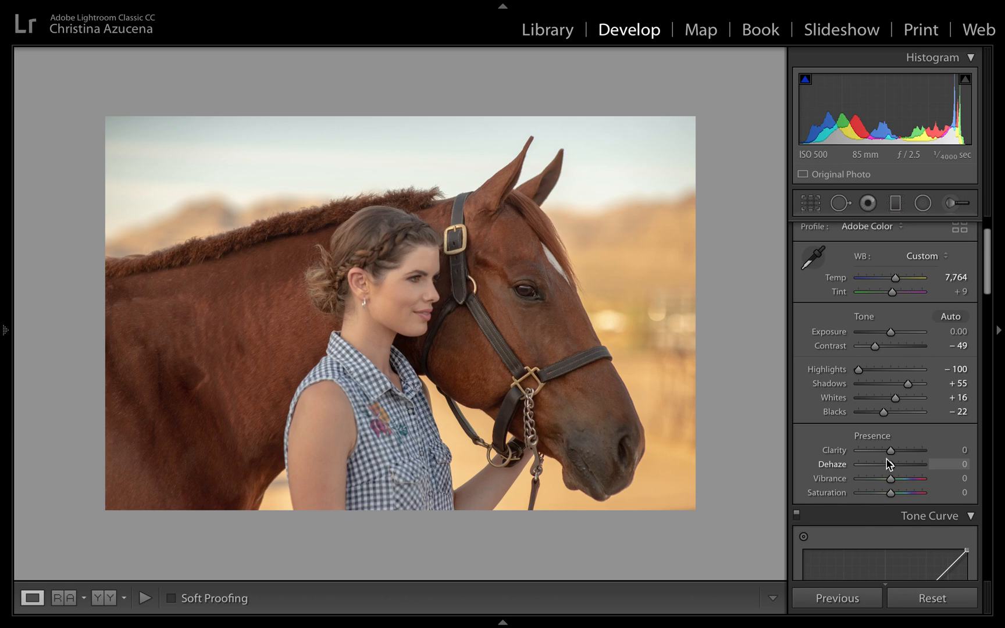
drag(887, 452, 890, 451)
scroll(889, 453, down, 10)
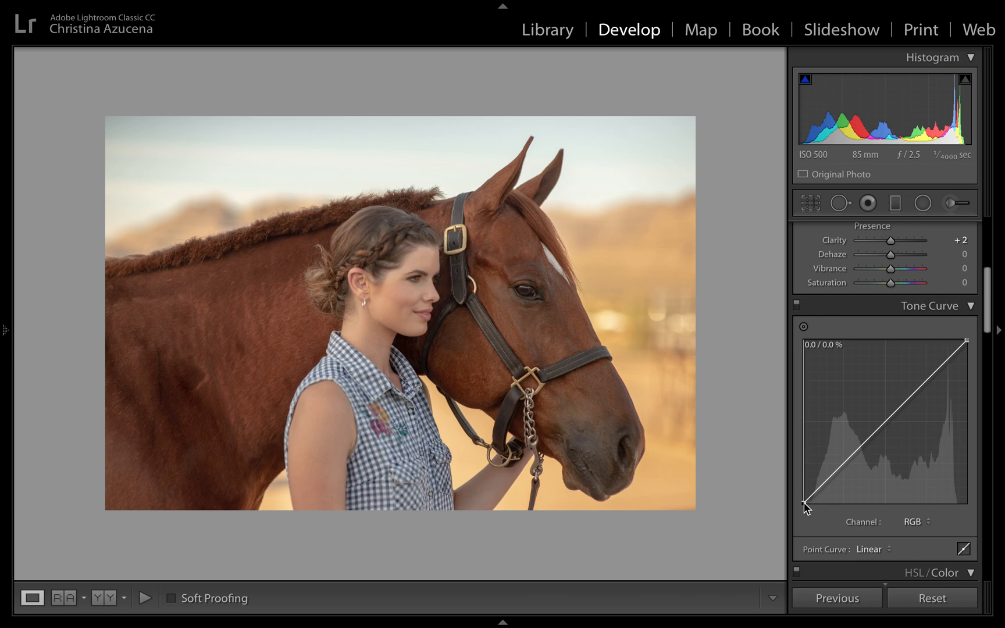
drag(804, 501, 757, 533)
drag(752, 504, 846, 465)
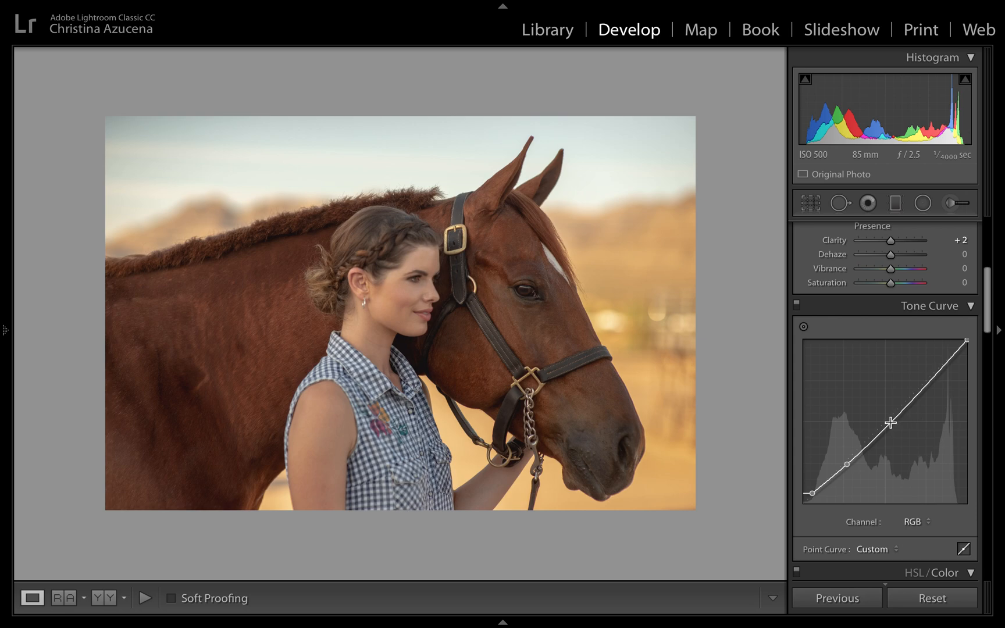
drag(886, 421, 887, 418)
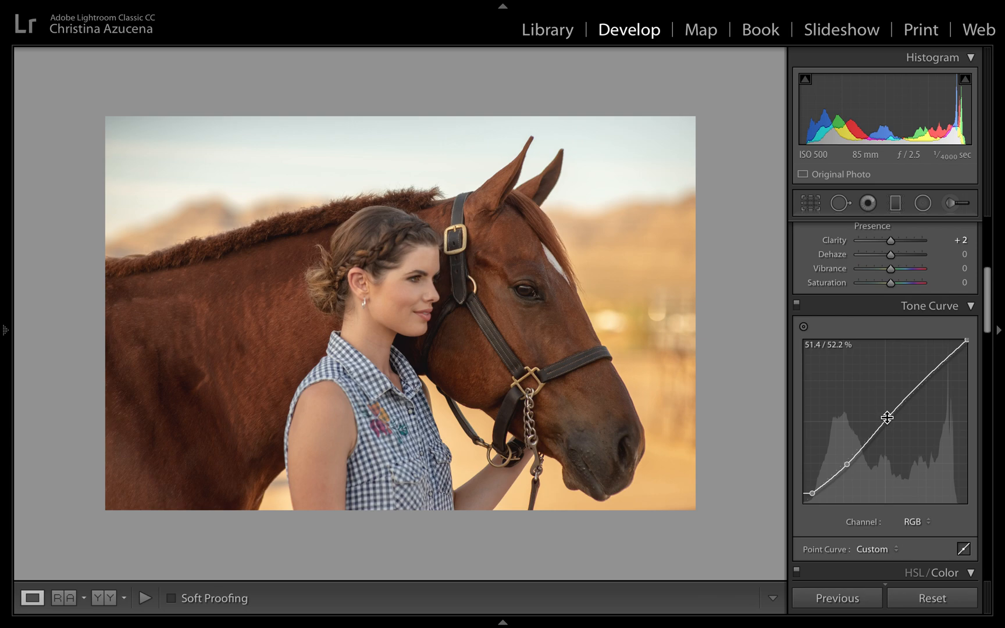
key(backslash)
key(backslash)
key(backslash)
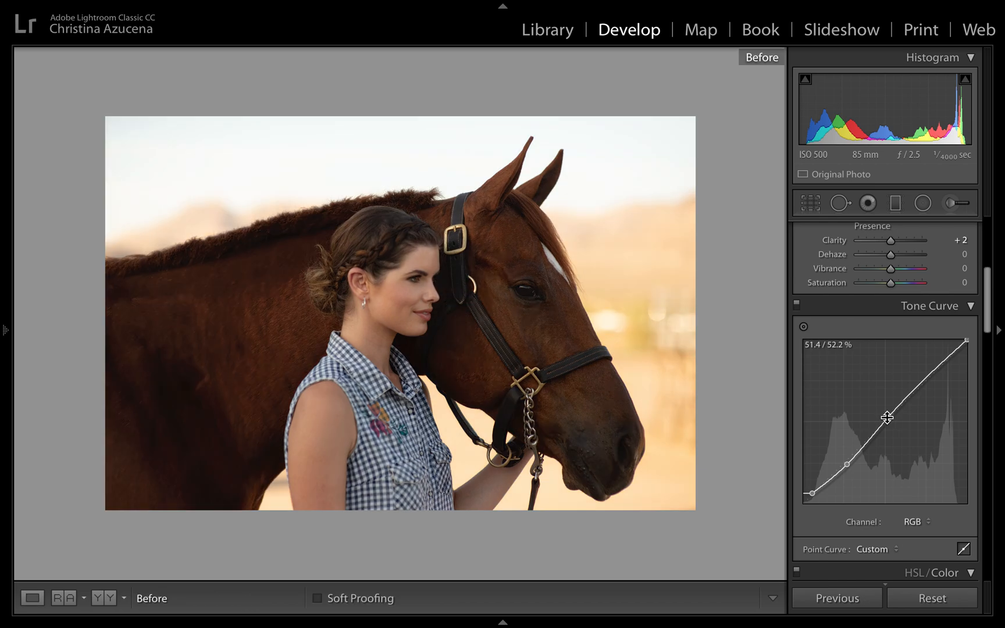
key(backslash)
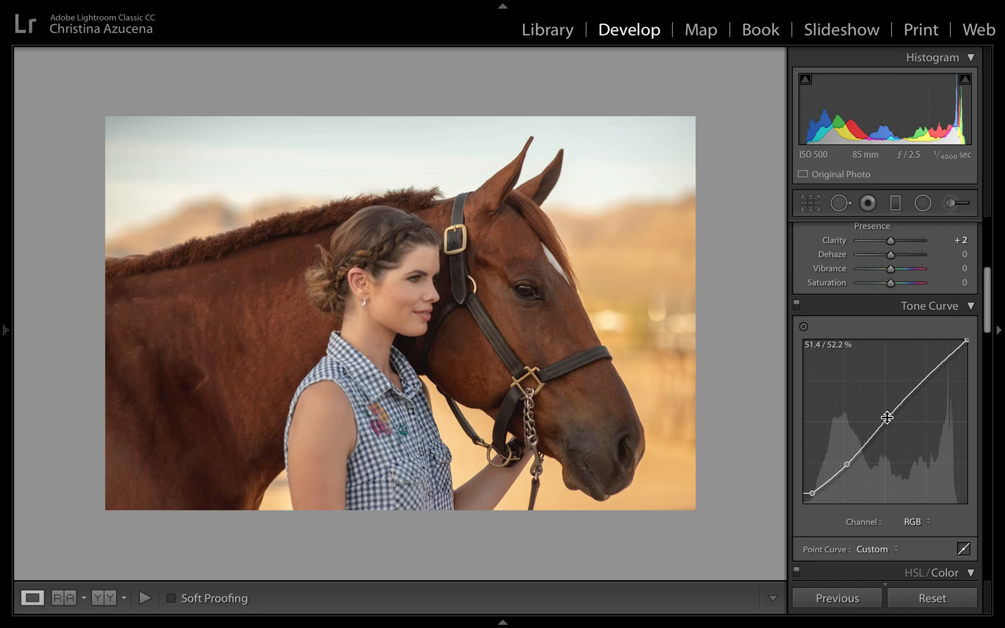
Increase the saturation of the Red range in the HSL/Color adjustments
click(918, 519)
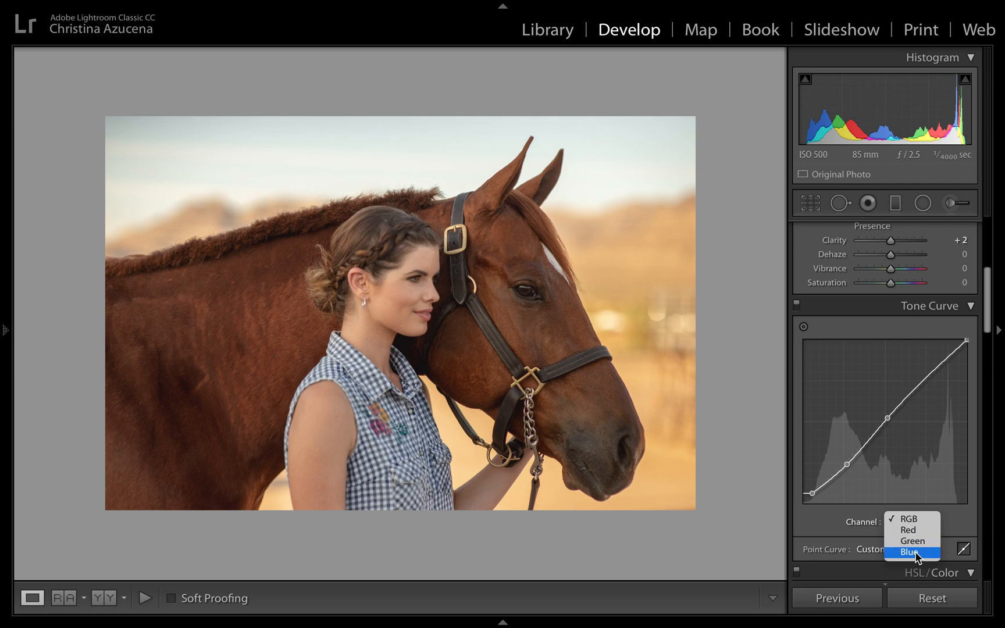
click(953, 523)
scroll(931, 458, down, 4)
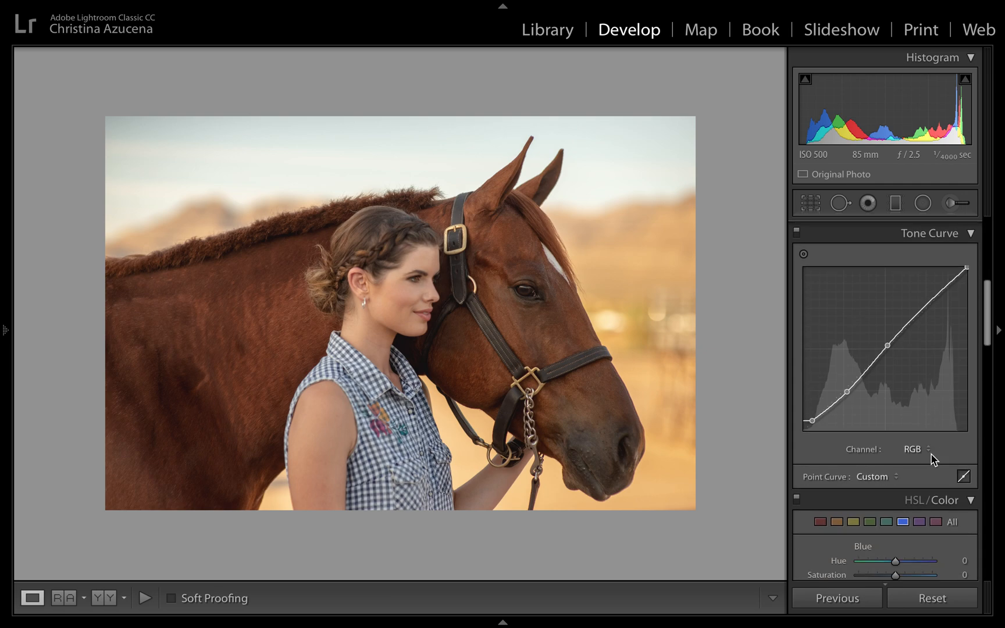
scroll(931, 459, down, 2)
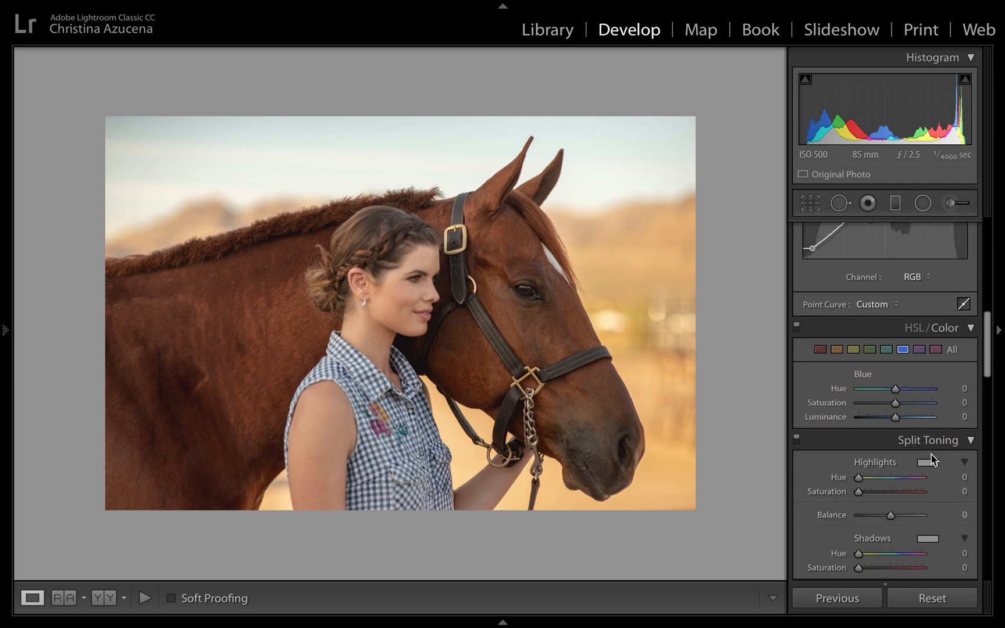
scroll(875, 522, down, 1)
scroll(875, 522, up, 1)
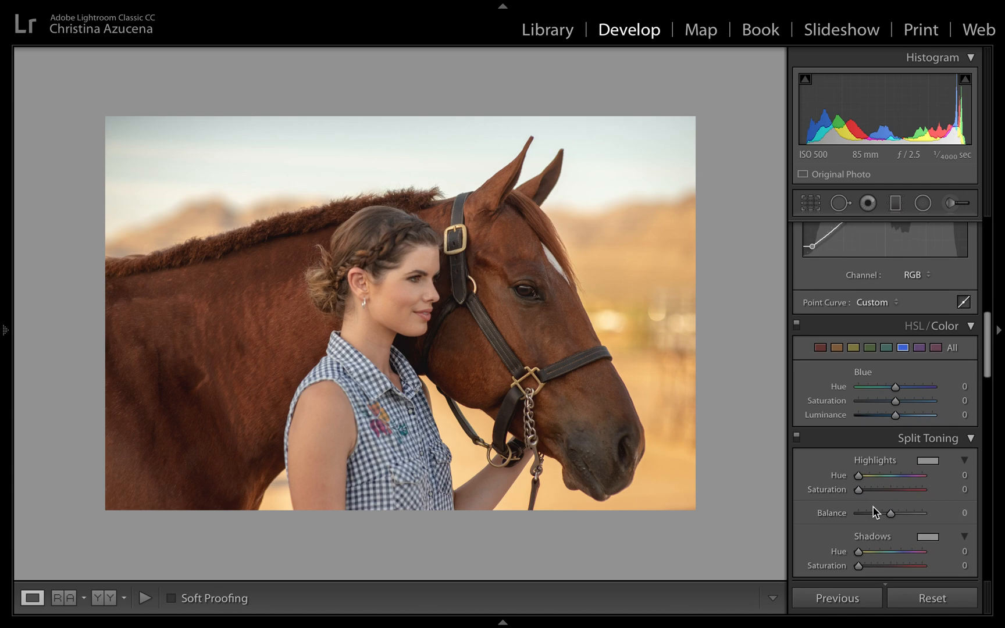
scroll(875, 512, down, 1)
click(819, 338)
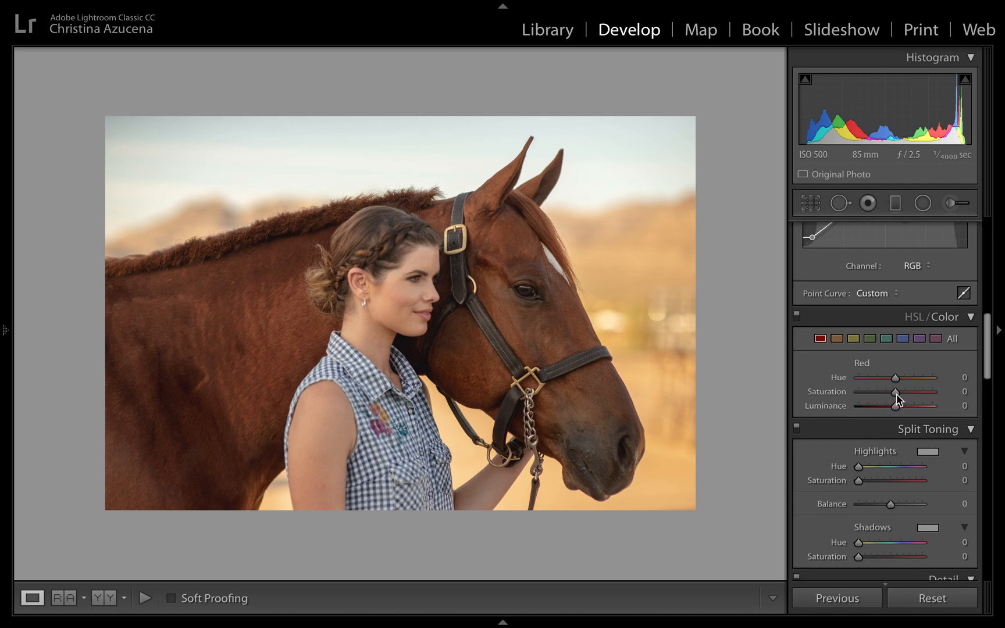
drag(898, 395, 911, 396)
Set the Orange range's saturation to +8 and its luminance to +14 in the color adjustments
click(835, 339)
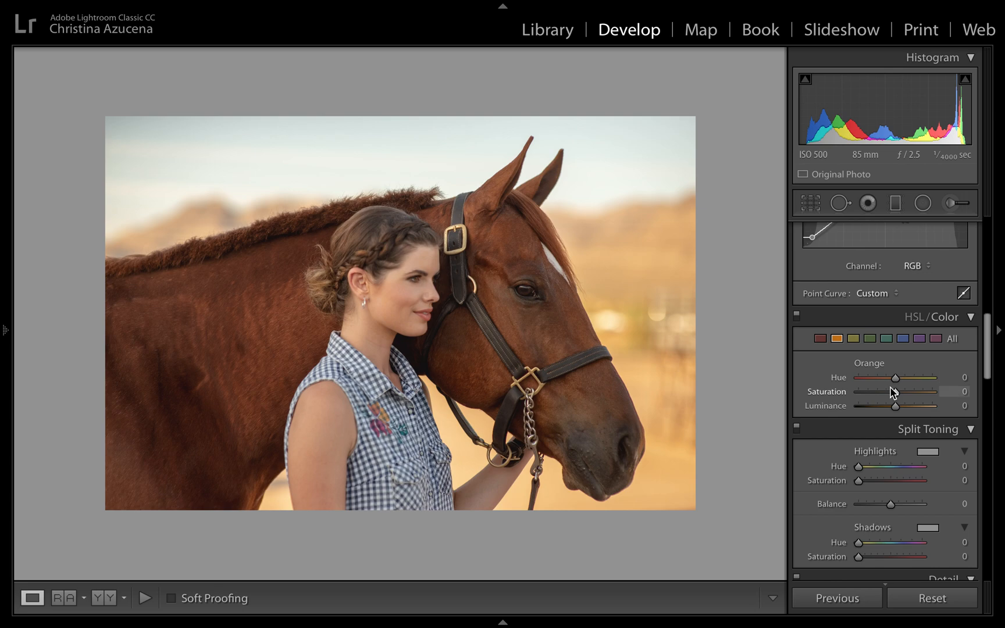
drag(895, 393, 895, 421)
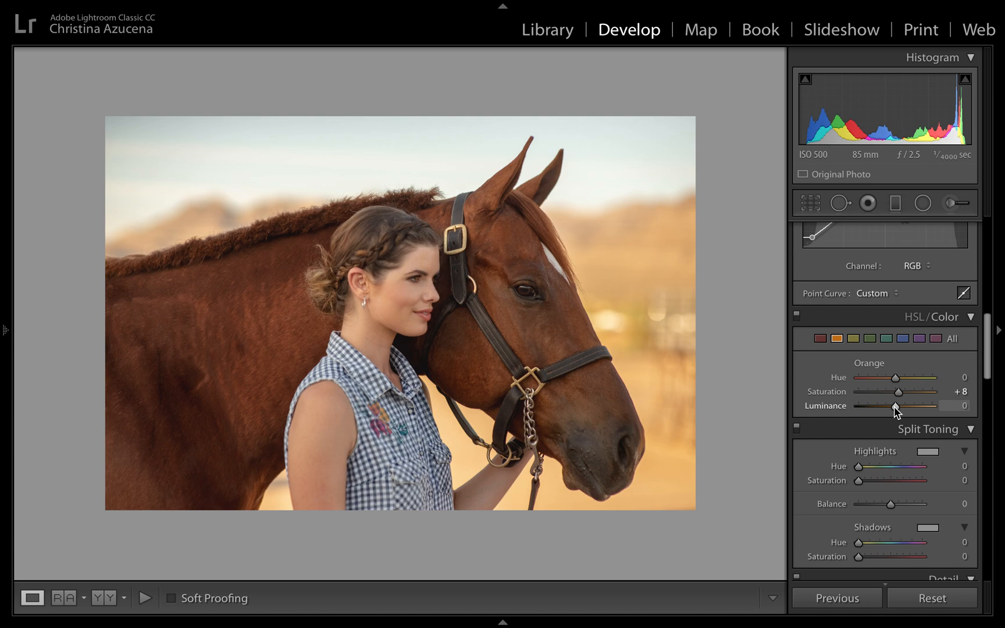
drag(895, 410, 900, 433)
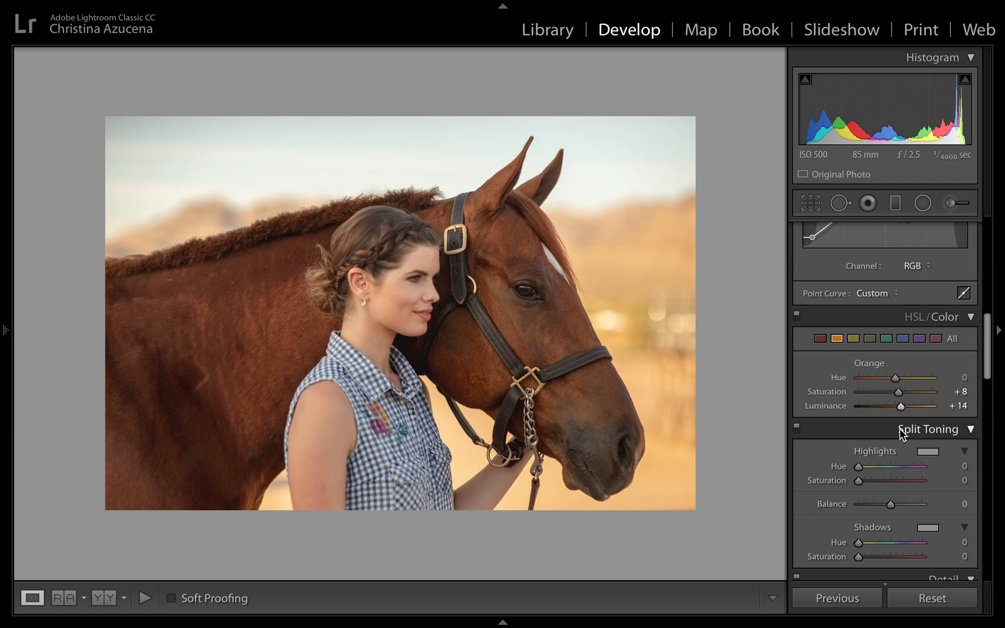
Leave Yellow and Green unedited, and set the Aqua range's saturation to +100 and its hue to +36
click(854, 339)
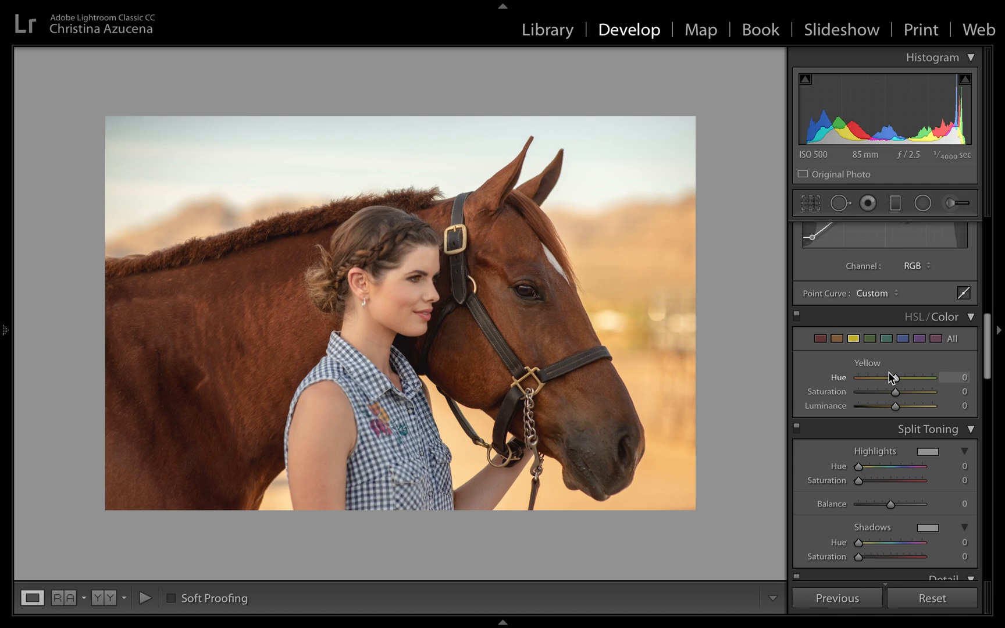
click(869, 339)
scroll(871, 346, up, 1)
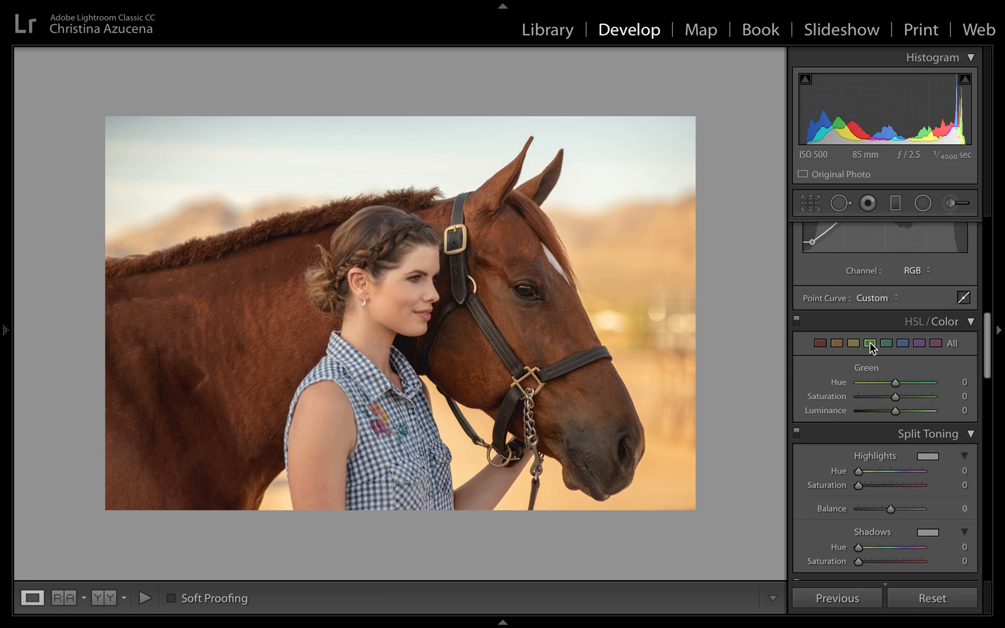
click(887, 344)
drag(894, 398, 959, 407)
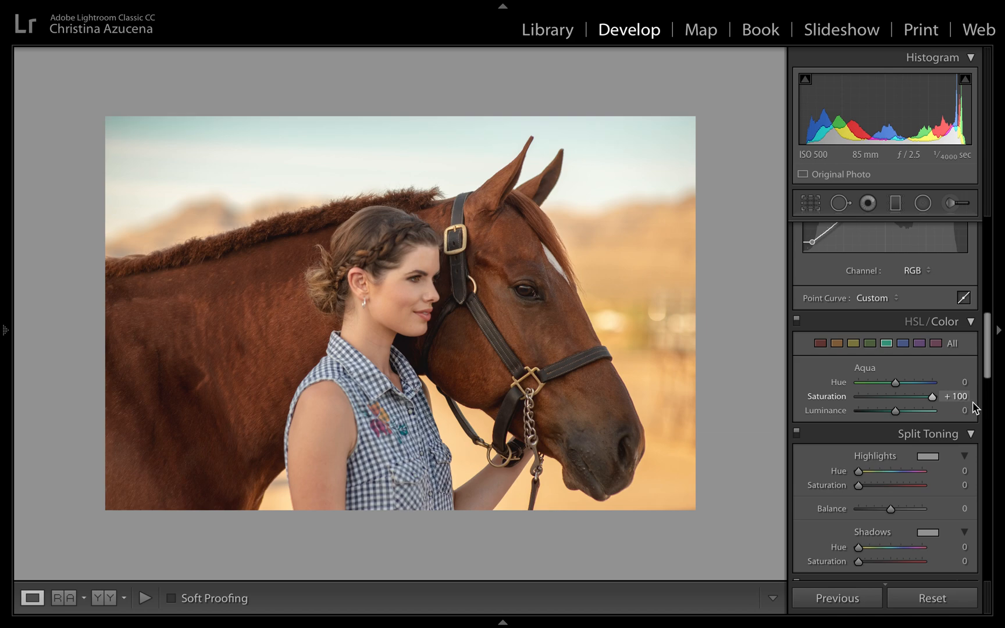
drag(894, 381, 908, 383)
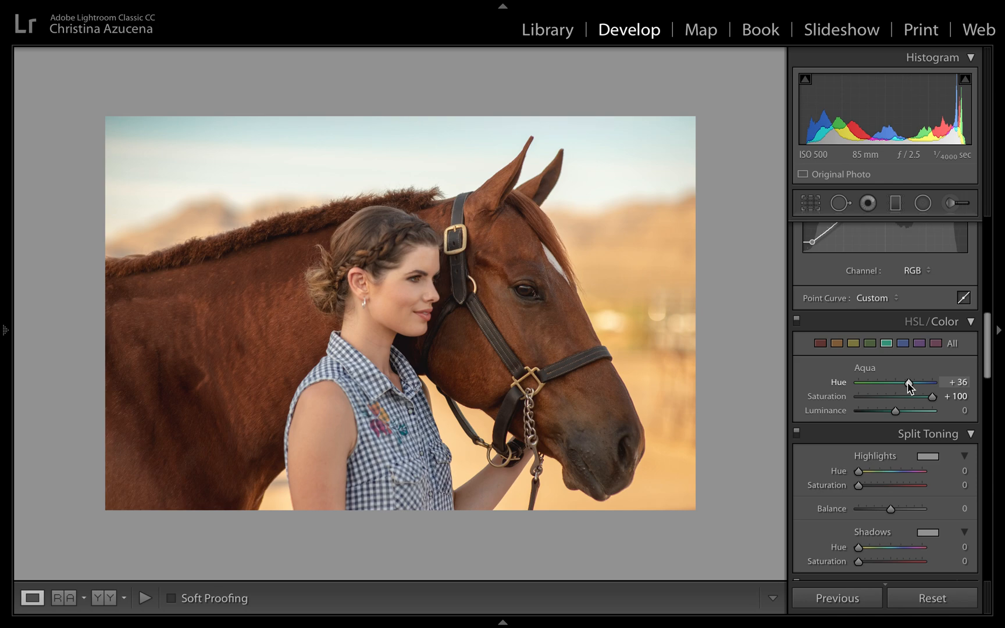
Strongly reduce the Blue range's saturation to neutralize the blue checks in the shirt
click(906, 342)
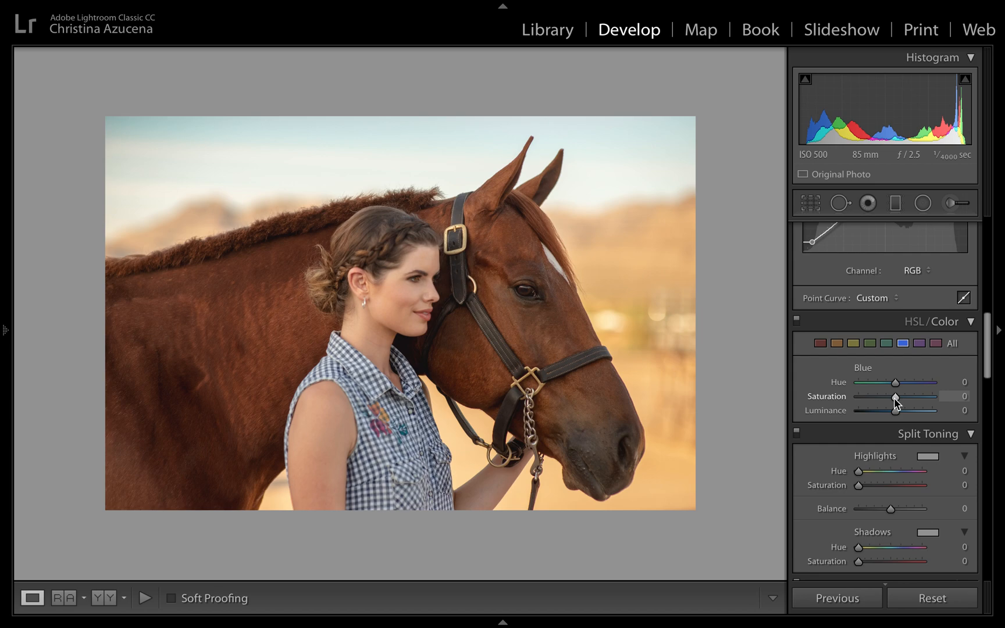
drag(894, 398, 845, 398)
drag(858, 396, 841, 414)
click(938, 343)
click(922, 345)
Set split toning to hue 52 and saturation 9 for the highlights, and saturation 2 for the shadows
scroll(922, 426, down, 3)
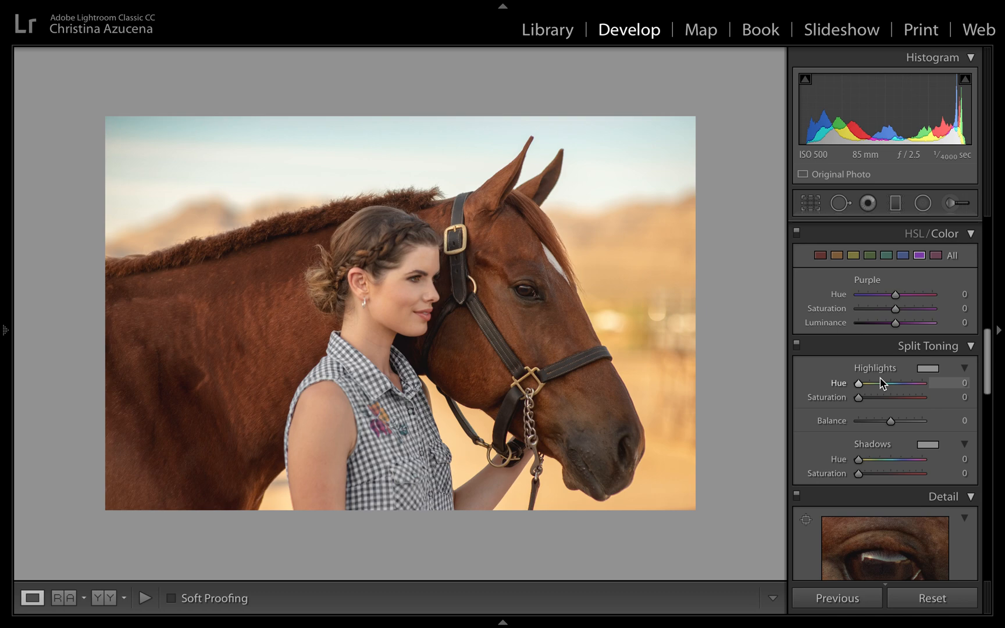
drag(860, 383, 864, 410)
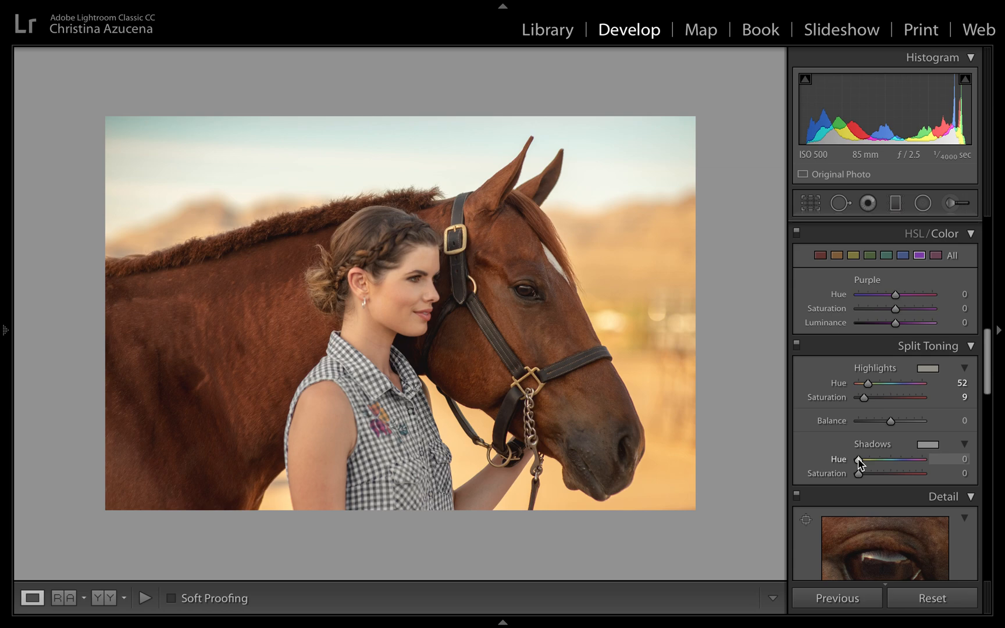
drag(858, 476, 859, 478)
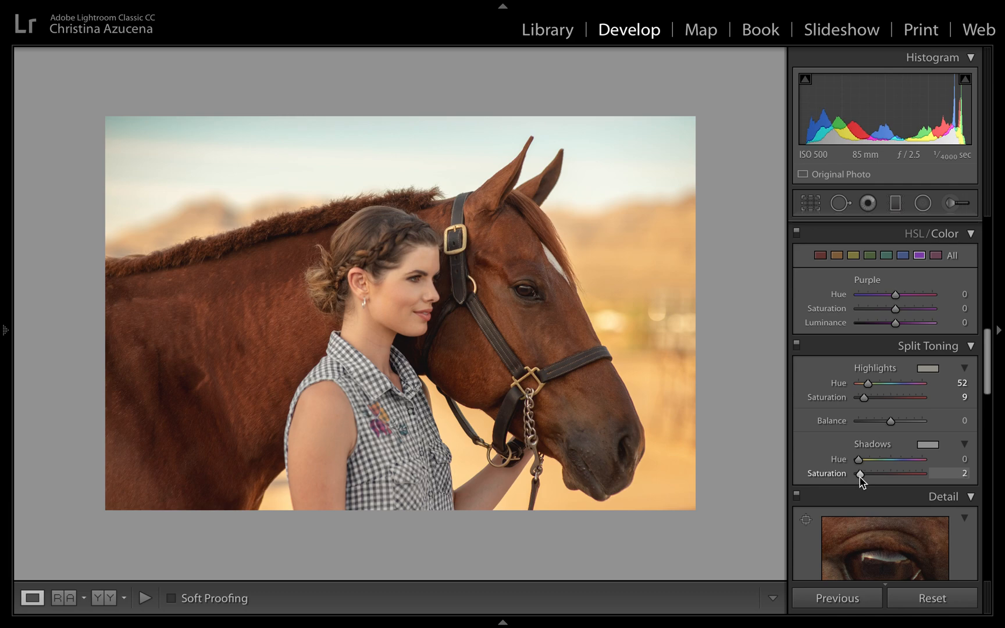
Set the sharpening amount to 56 in the Detail adjustments
scroll(860, 477, down, 5)
drag(871, 471, 879, 479)
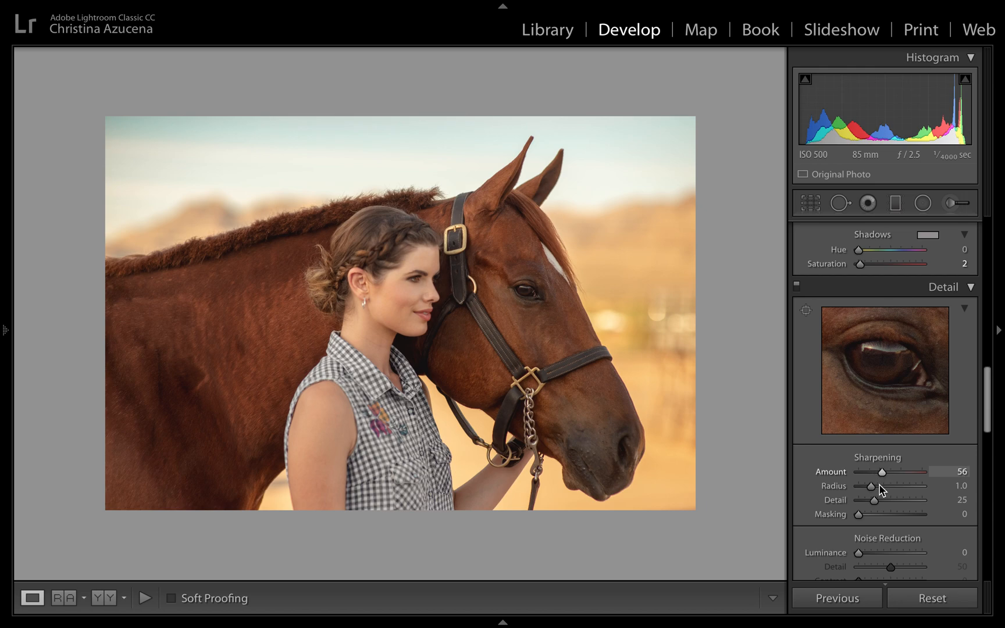
In Calibration, set the saturation of the Red Primary to +9, the Green Primary to -27 and the Blue Primary to +16
scroll(878, 486, down, 8)
scroll(882, 471, down, 10)
scroll(881, 471, down, 5)
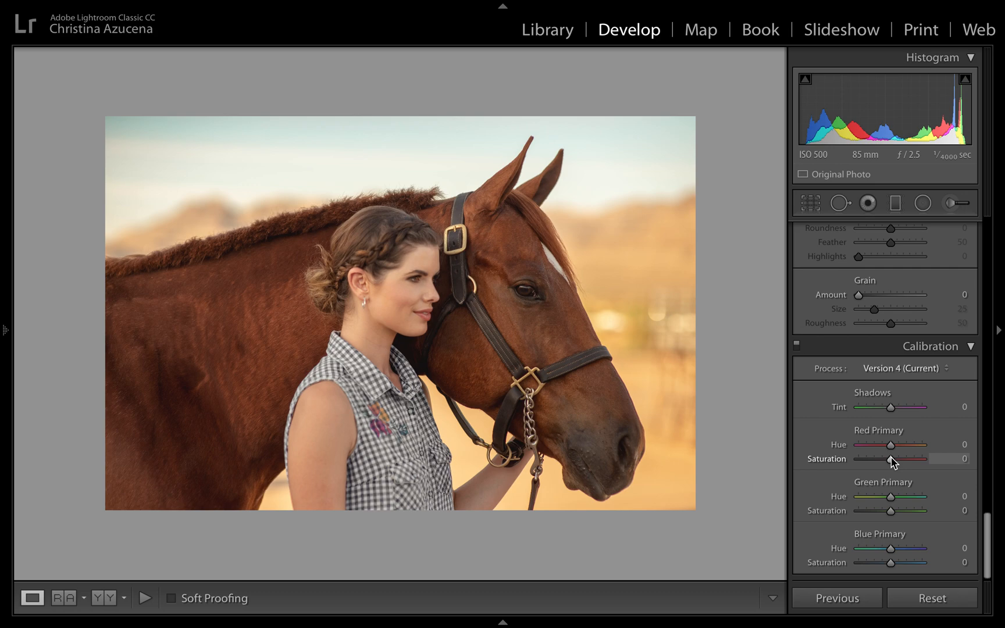
drag(891, 458, 891, 495)
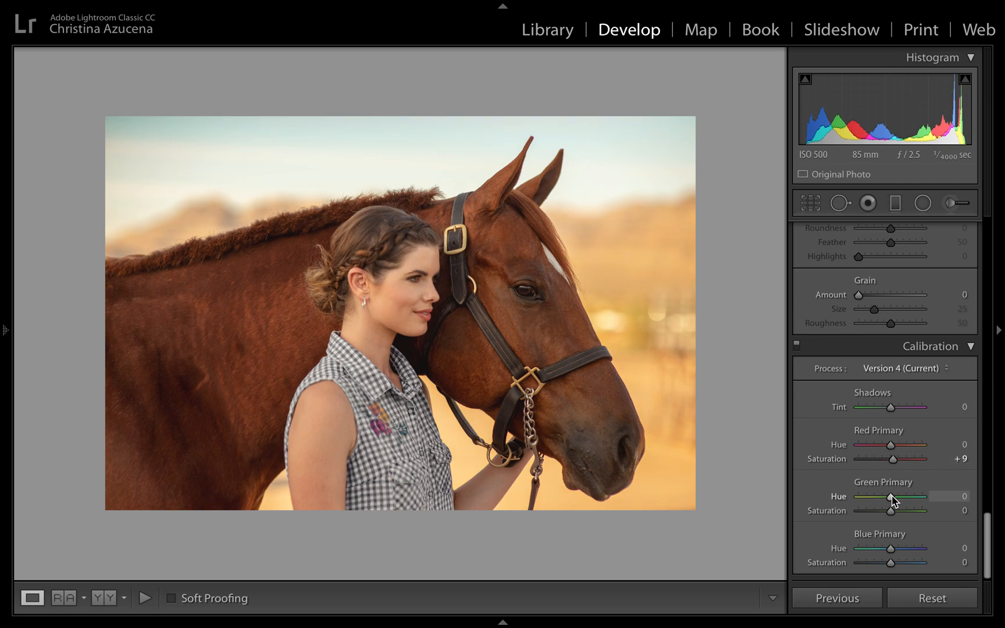
mouse_move(890, 511)
mouse_down()
mouse_move(859, 519)
mouse_move(877, 516)
mouse_up()
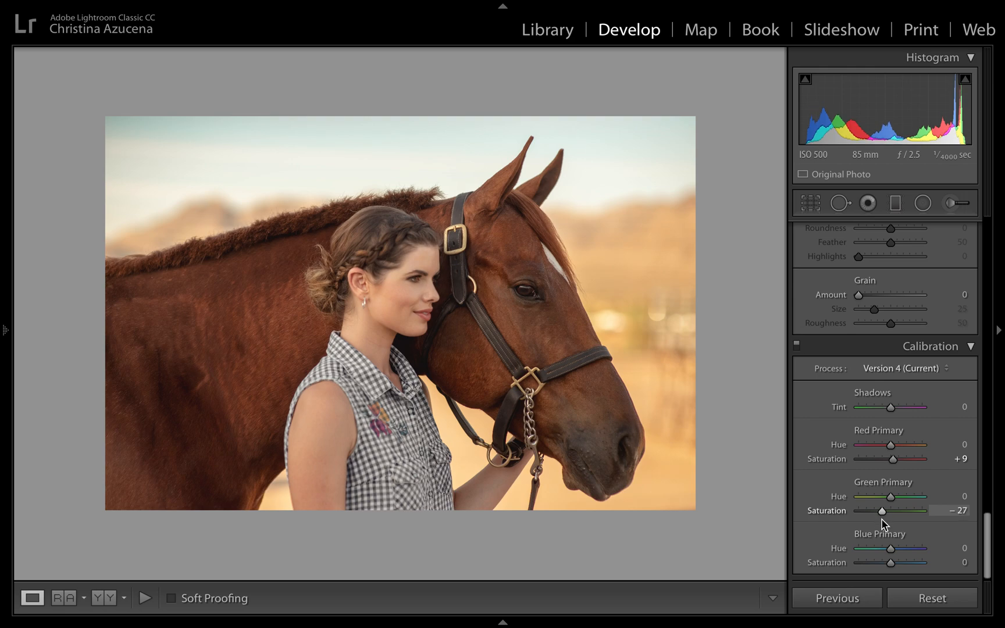
drag(893, 563, 898, 563)
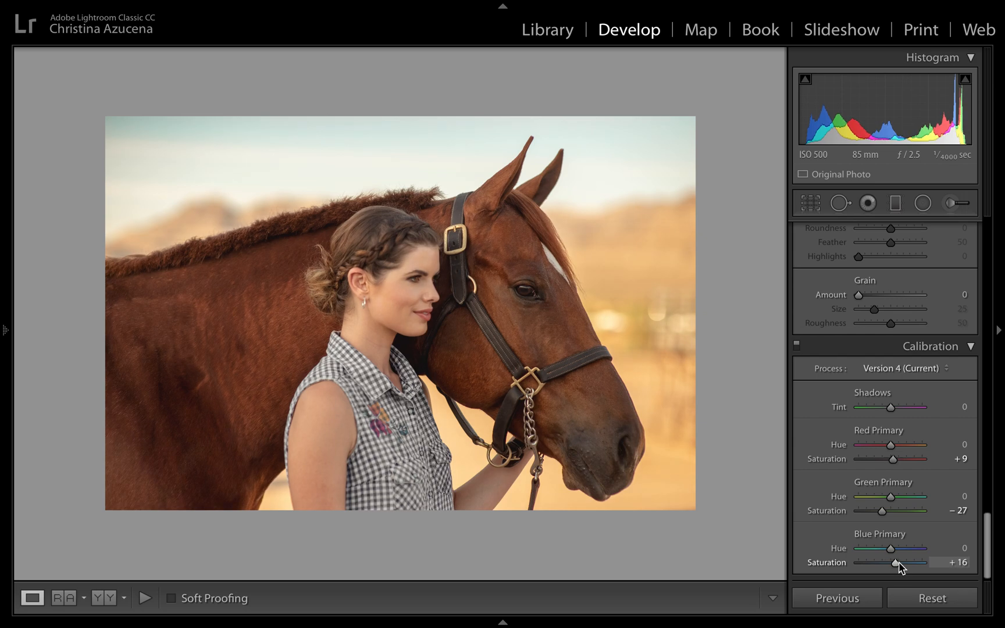
Fine-tune the basic adjustments by setting the white balance temperature to 7,621 and the exposure to -0.10
scroll(919, 444, up, 15)
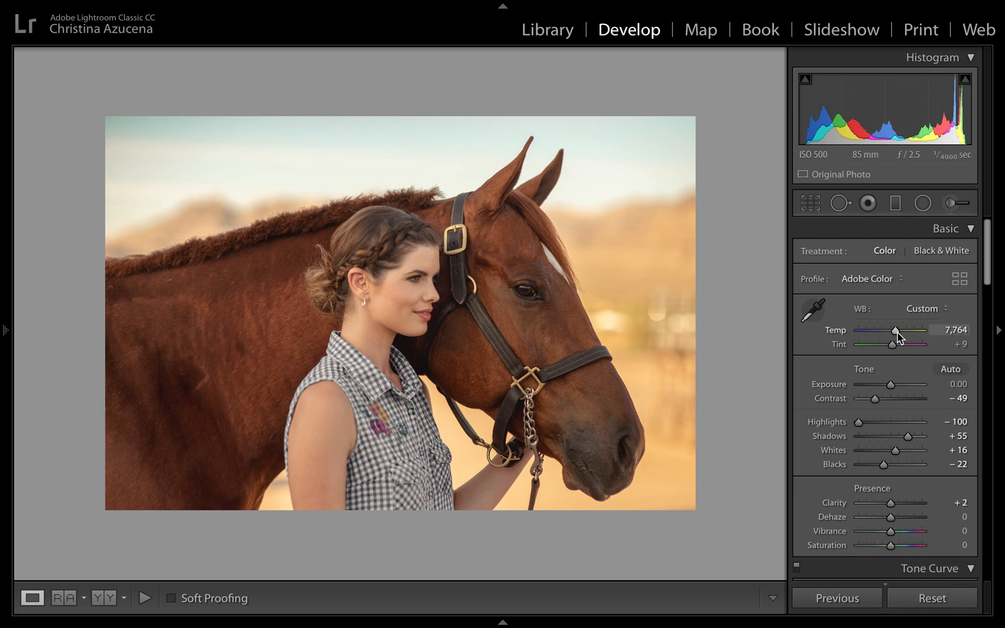
drag(897, 337, 896, 336)
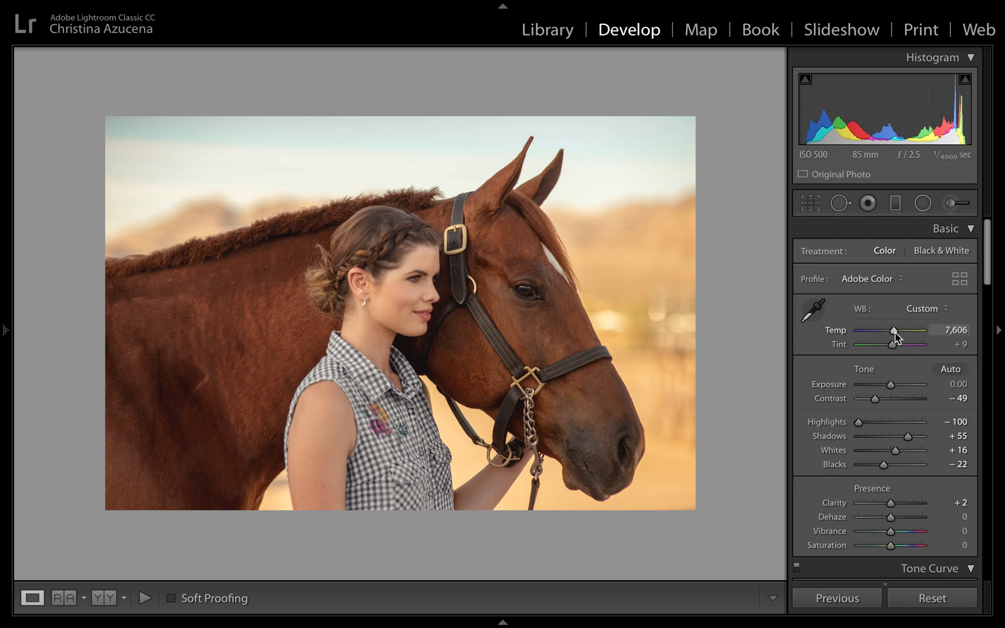
drag(888, 384, 889, 387)
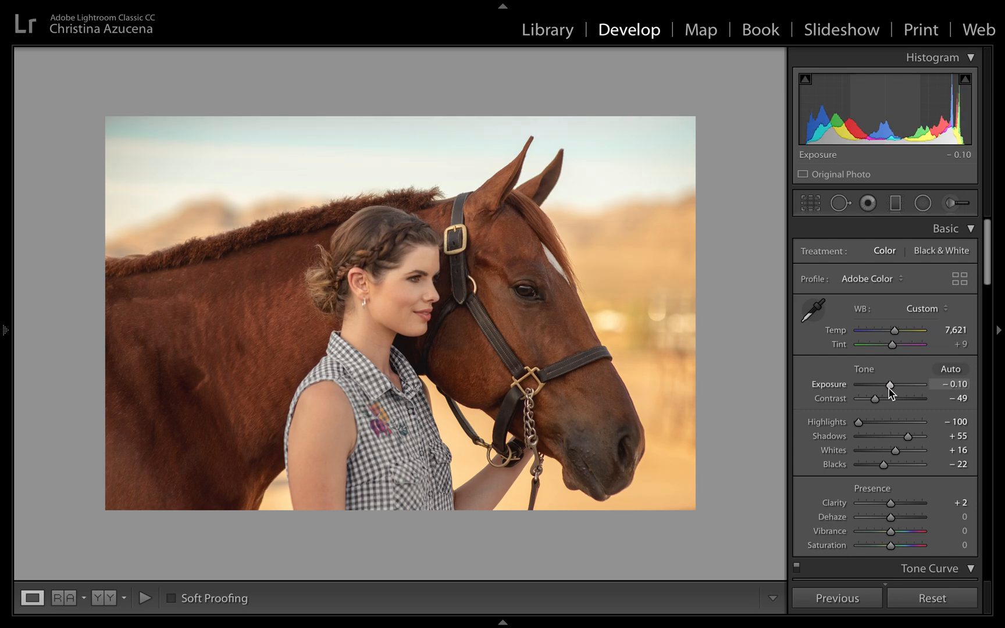
Raise the middle point of the RGB tone curve slightly, to about 51.8 / 54.5 %
scroll(889, 388, down, 5)
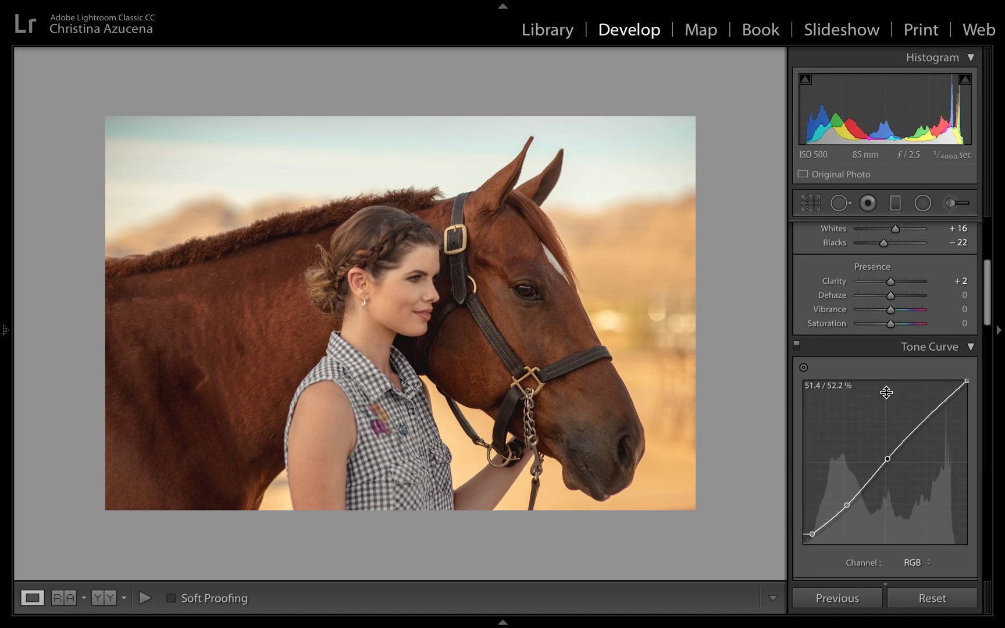
drag(887, 460, 888, 455)
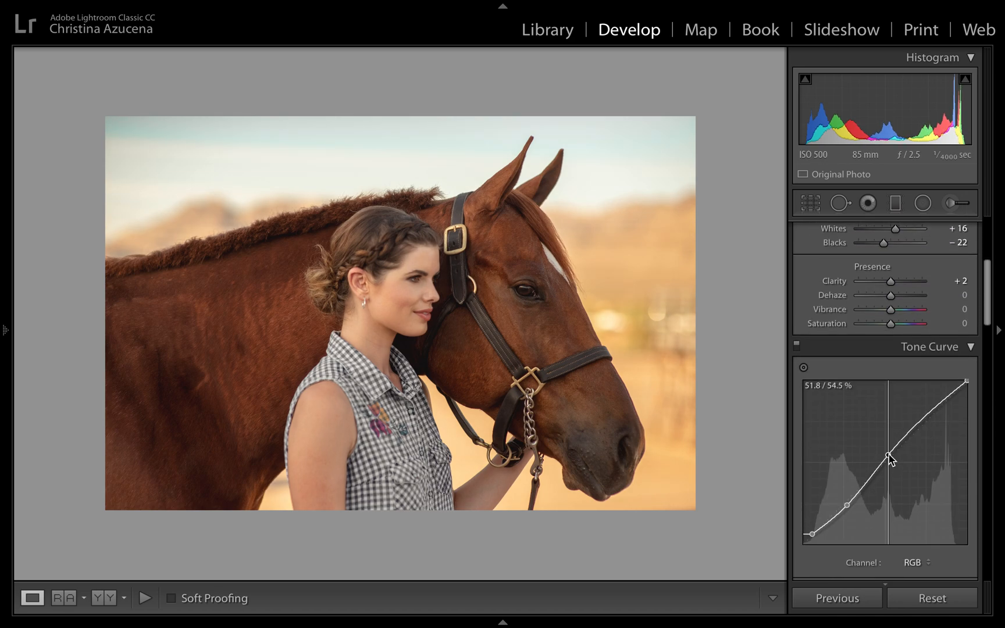
click(891, 346)
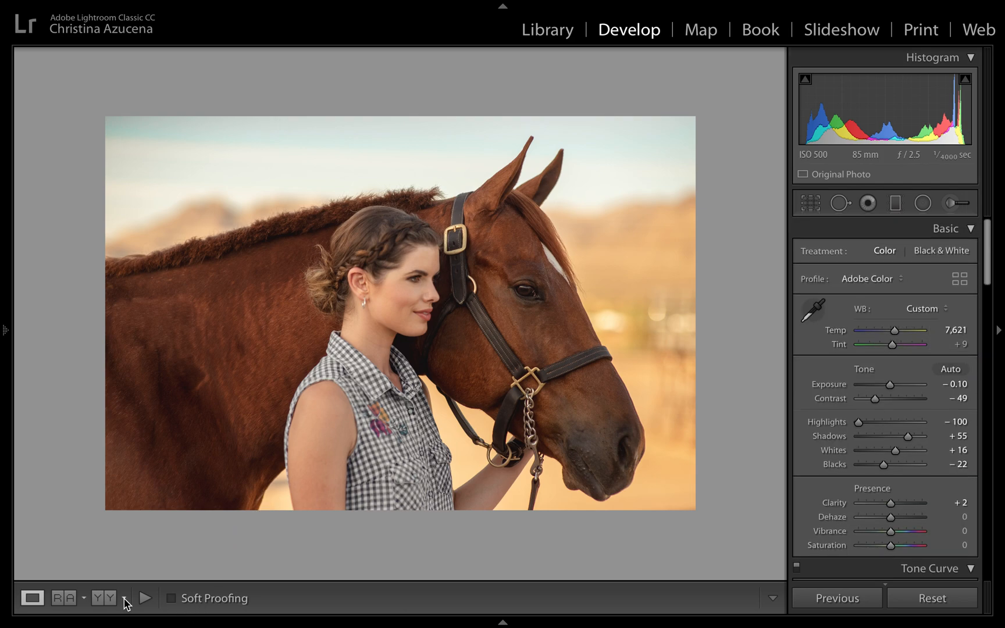
Compare the edit with the original photo by toggling the Before view and showing both versions side by side
key(backslash)
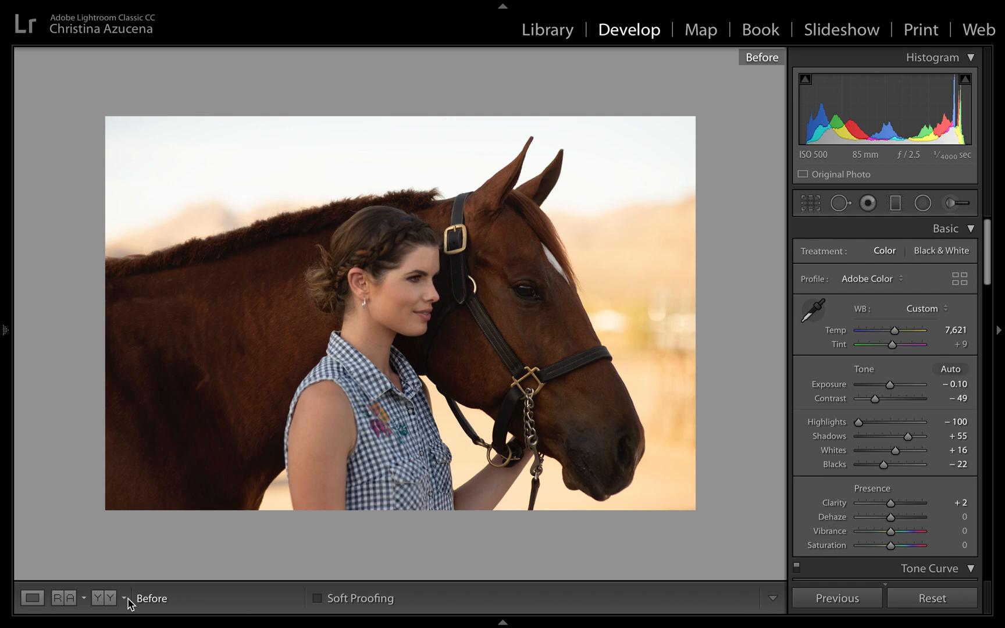
key(backslash)
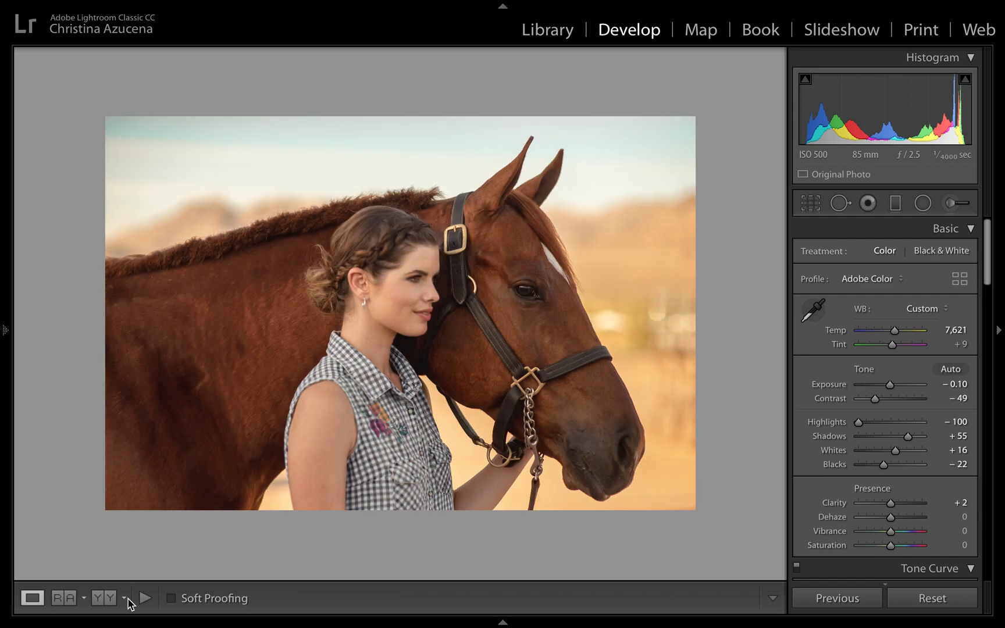
click(104, 597)
drag(521, 456, 546, 451)
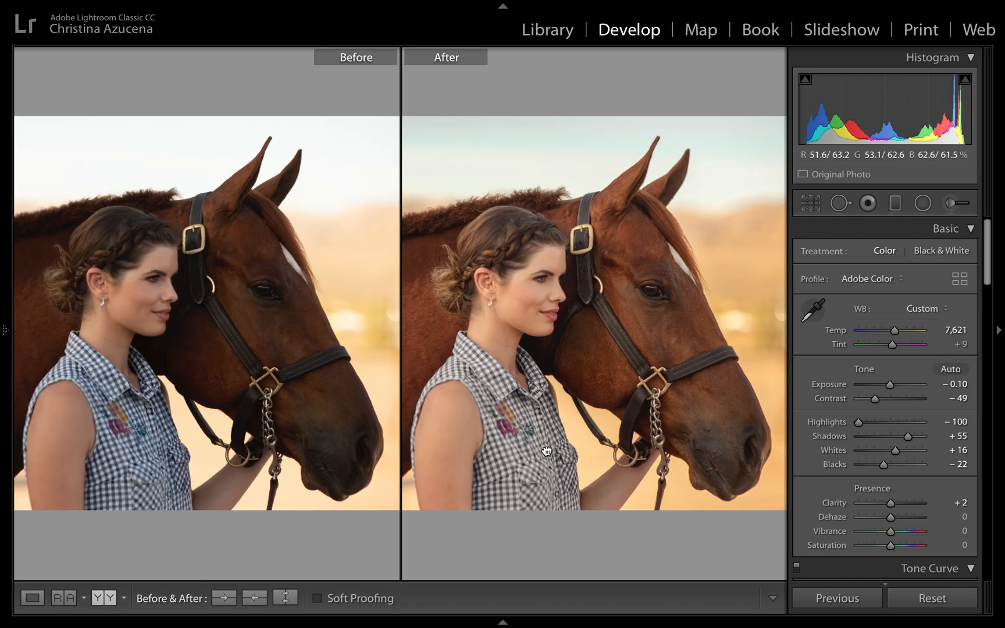
Hide the adjustment panels and examine the woman and horse in the before and after versions, both close up and in full
click(1000, 373)
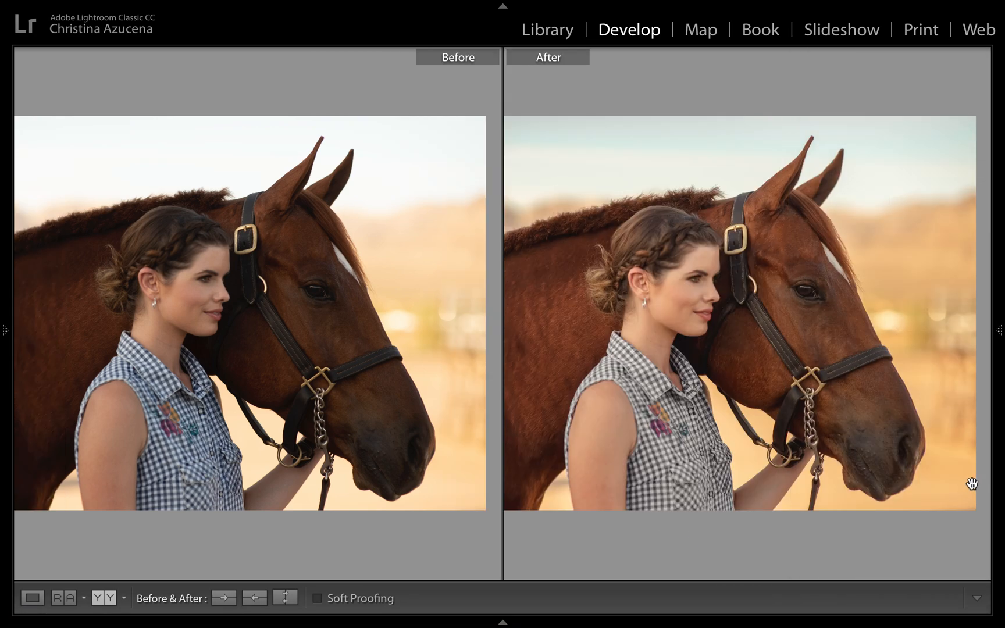
click(971, 483)
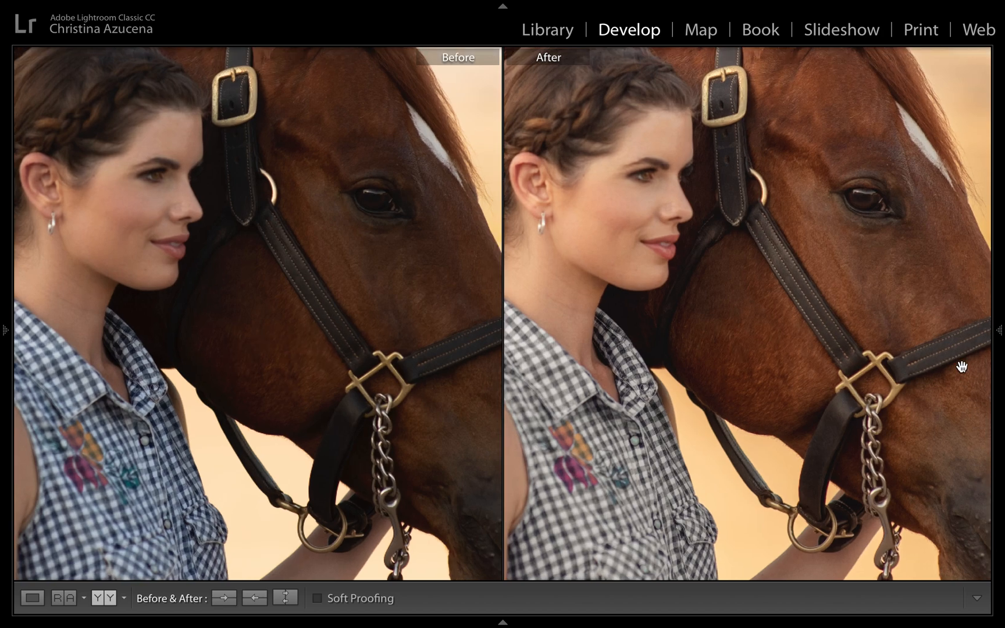
drag(940, 351, 893, 407)
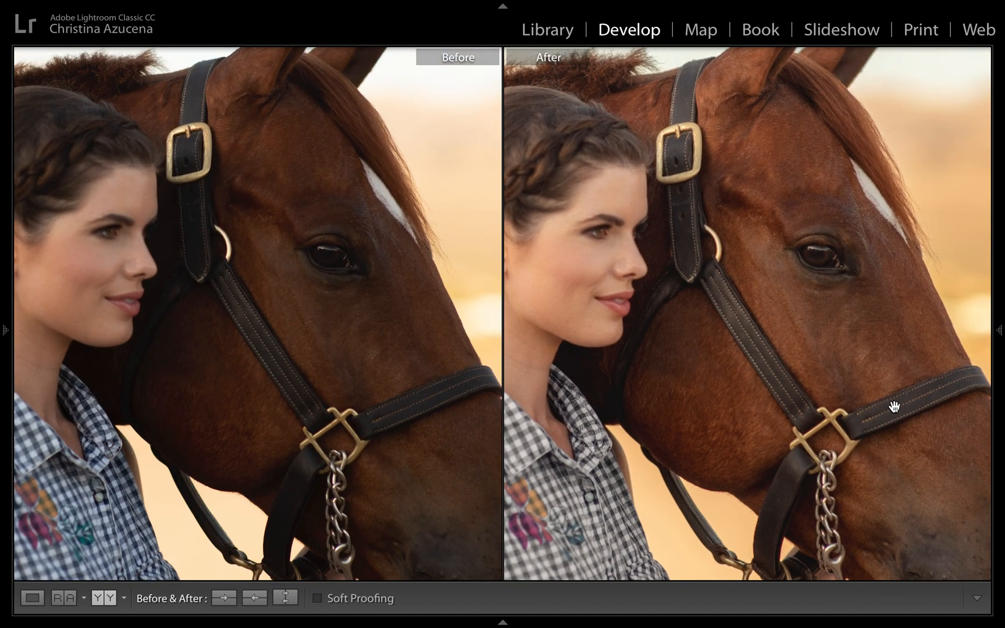
click(894, 407)
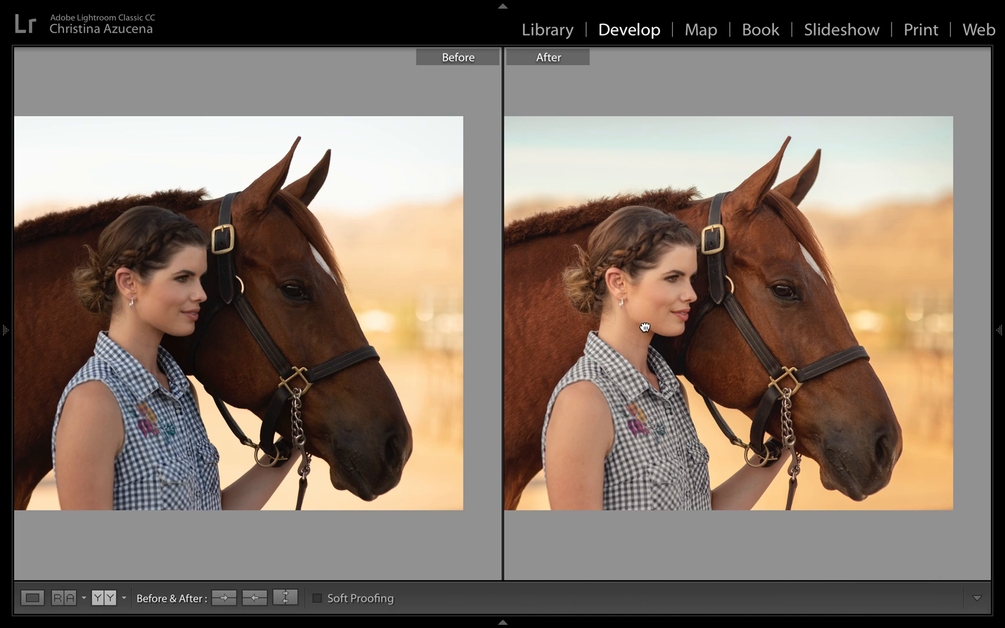
drag(640, 324, 674, 324)
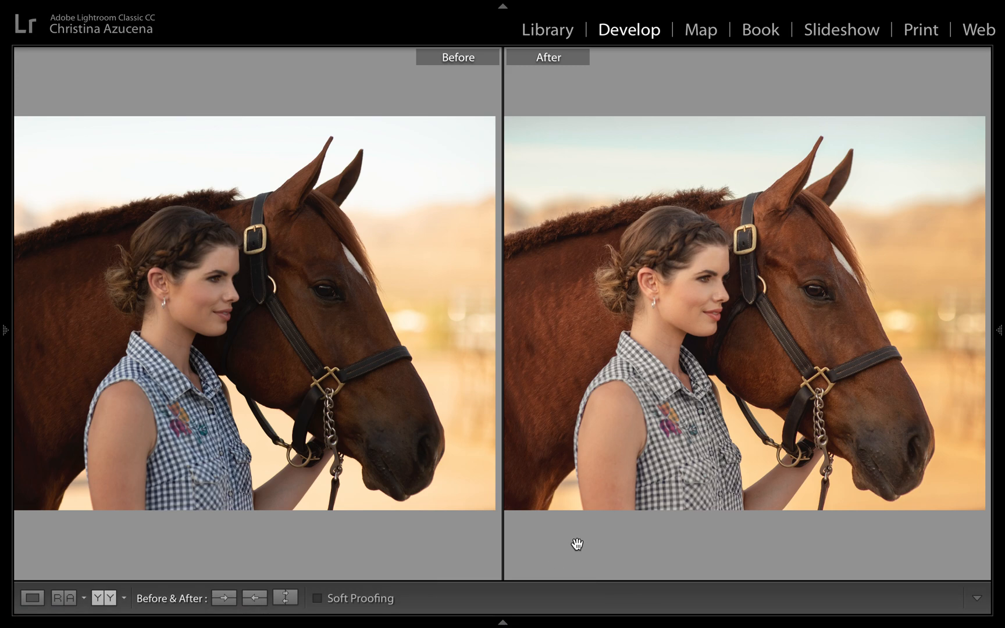
click(711, 377)
click(711, 377)
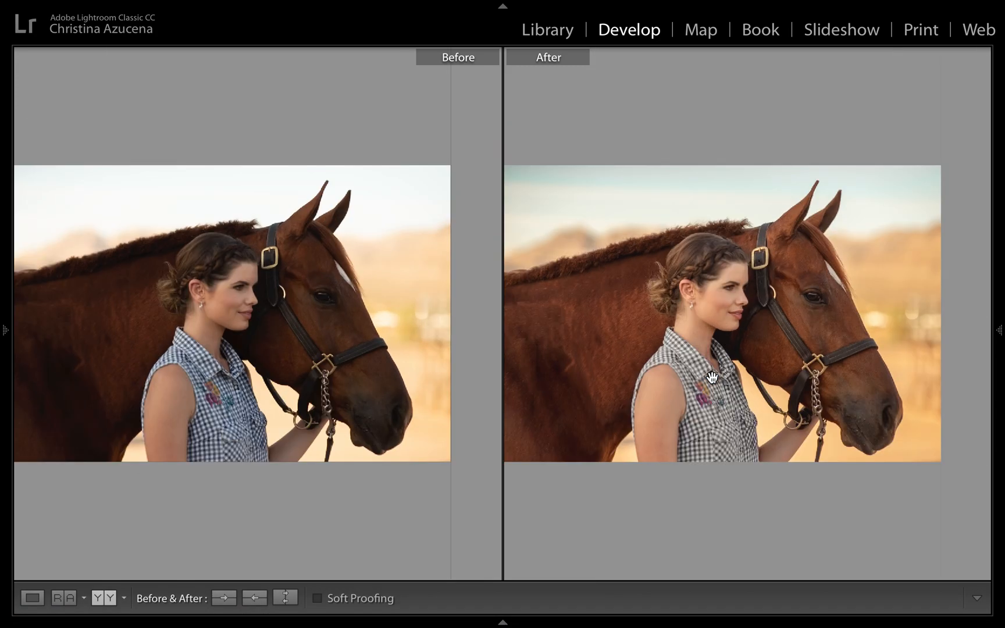
drag(712, 377, 635, 282)
mouse_move(167, 7)
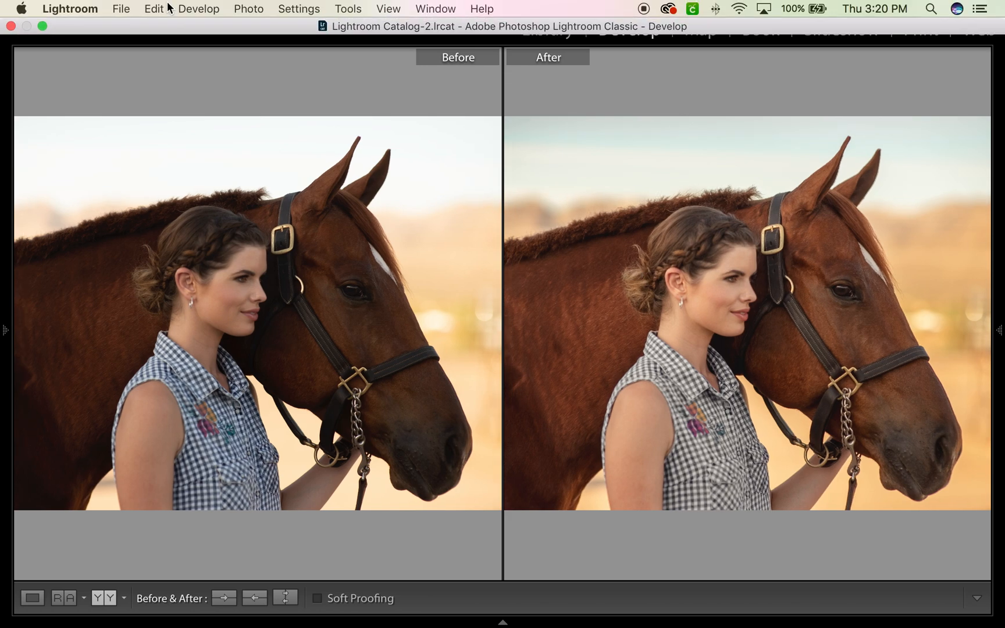